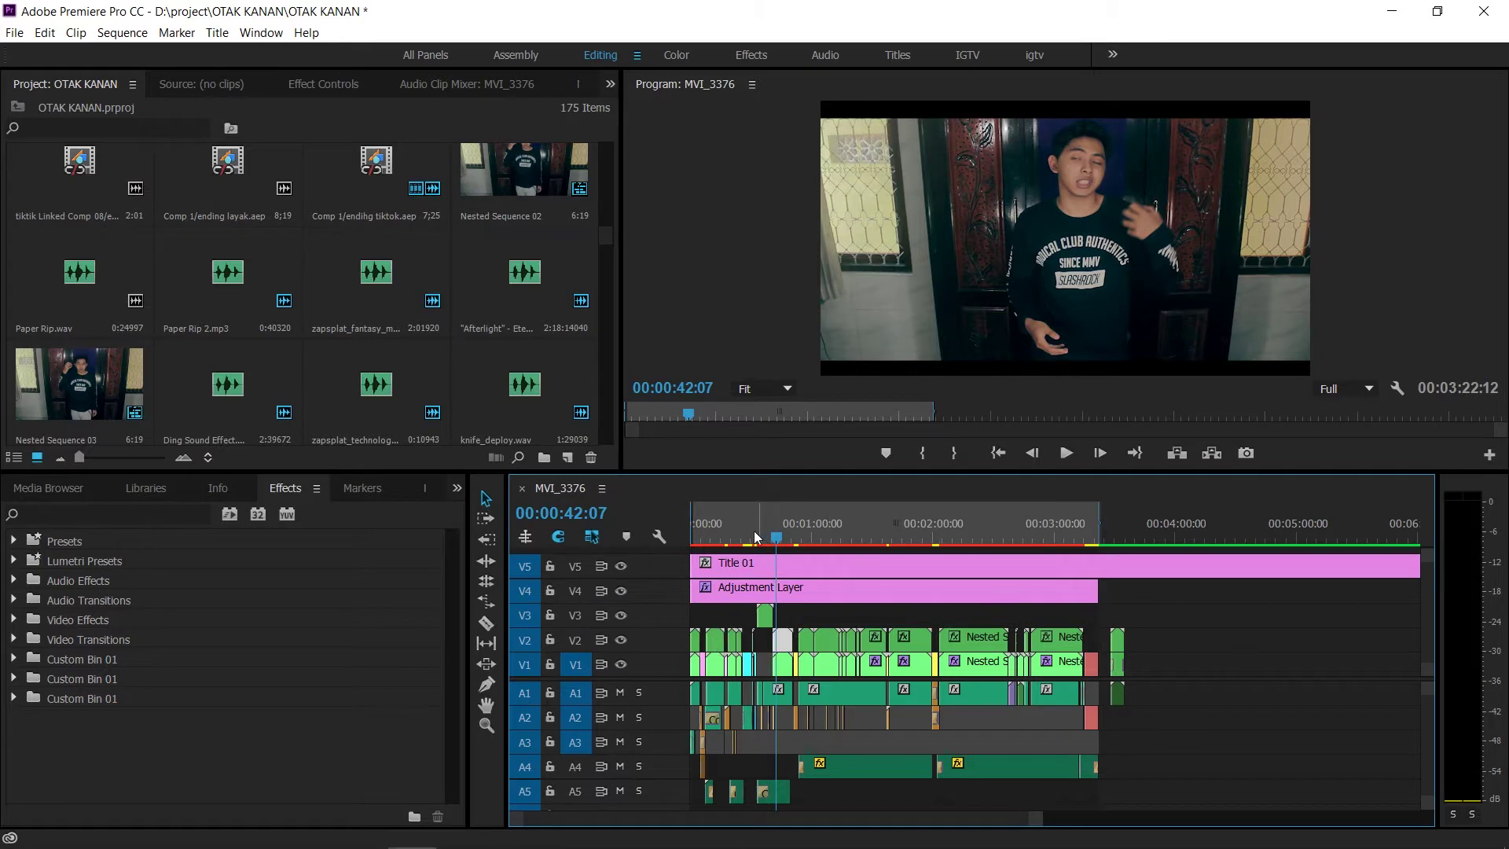
# Step: Move the playhead to 00:00:27:05 in the MVI_3376 sequence and close the sequence
pyautogui.click(748, 526)
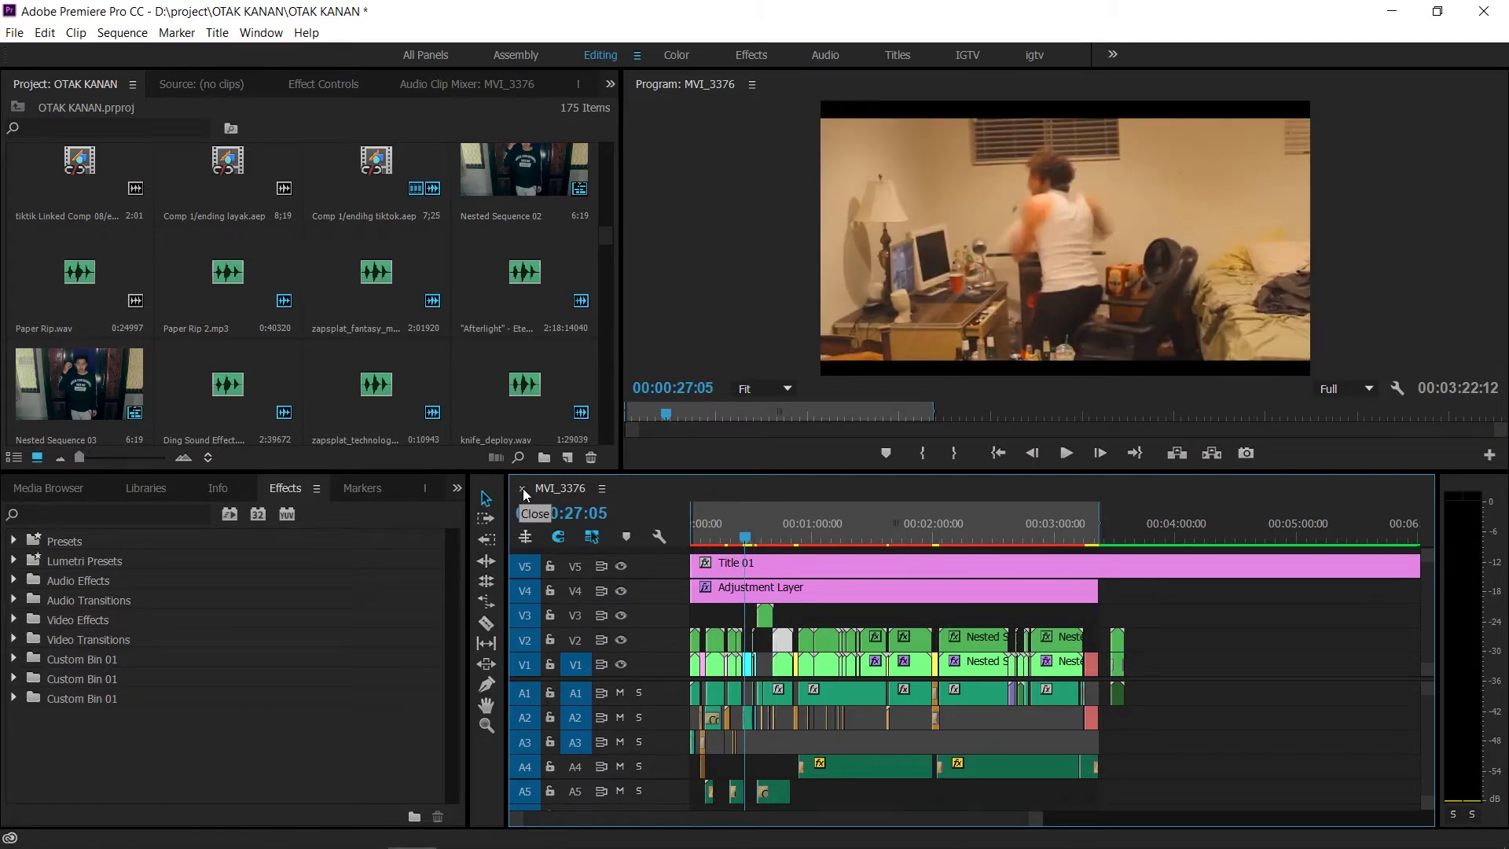
pyautogui.click(522, 488)
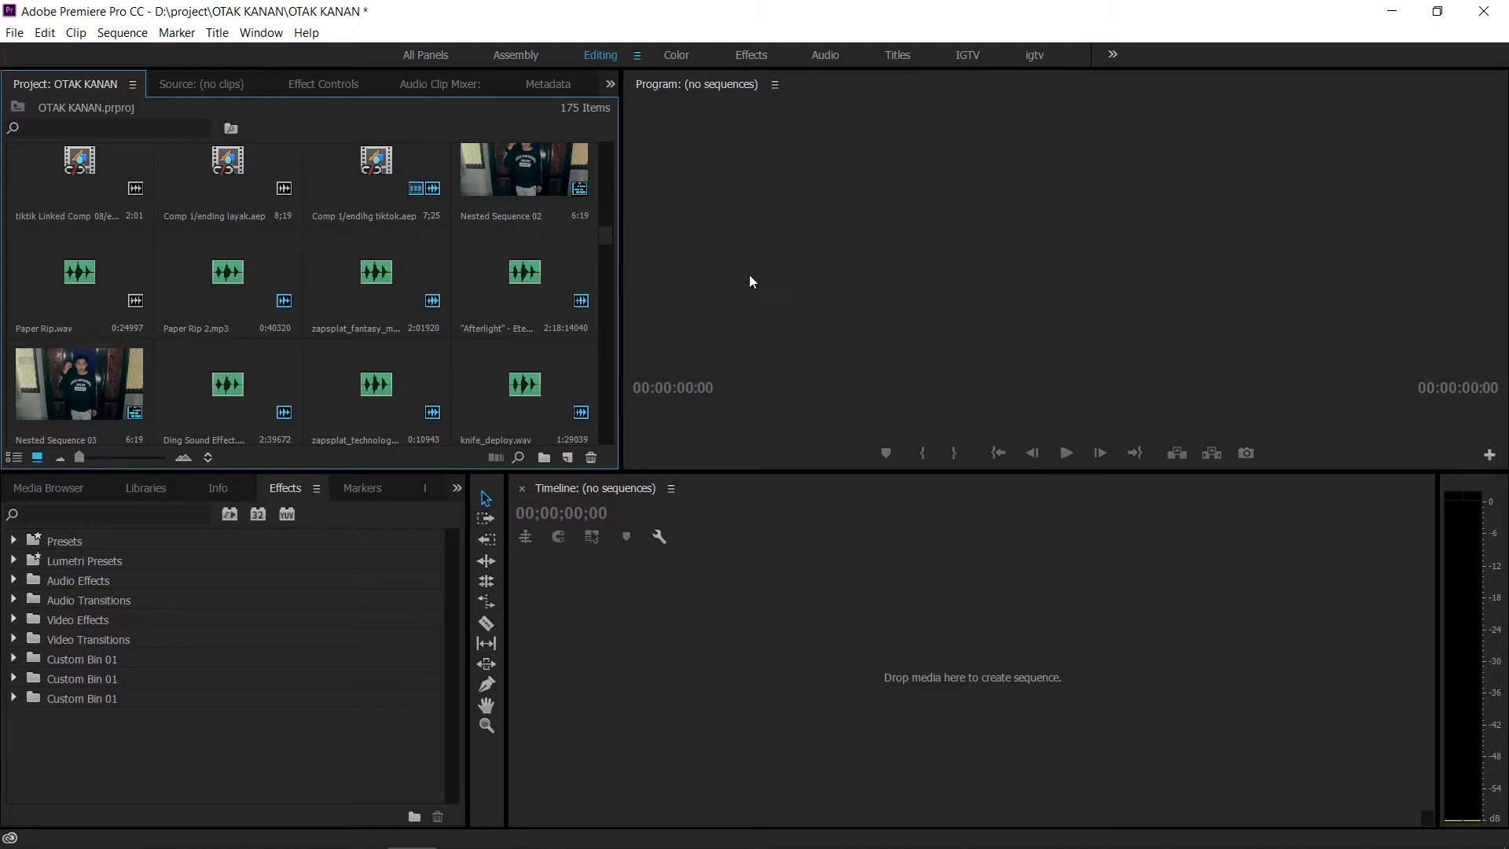
# Step: Look through the project items, open the MVI_3365 sequence to check it, and close it again
pyautogui.scroll(10, 456, 270)
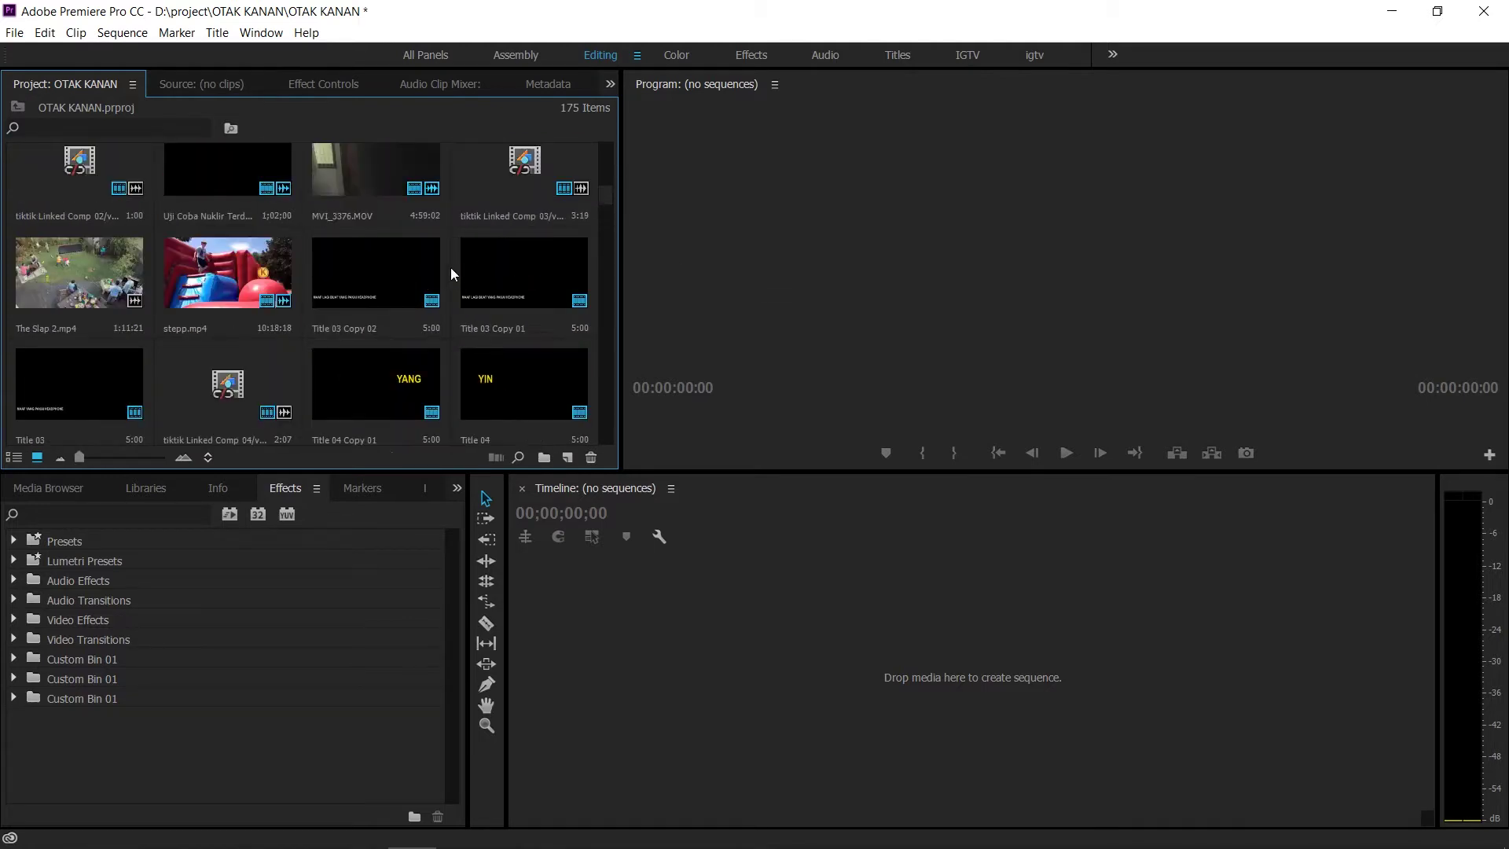
pyautogui.scroll(4, 445, 258)
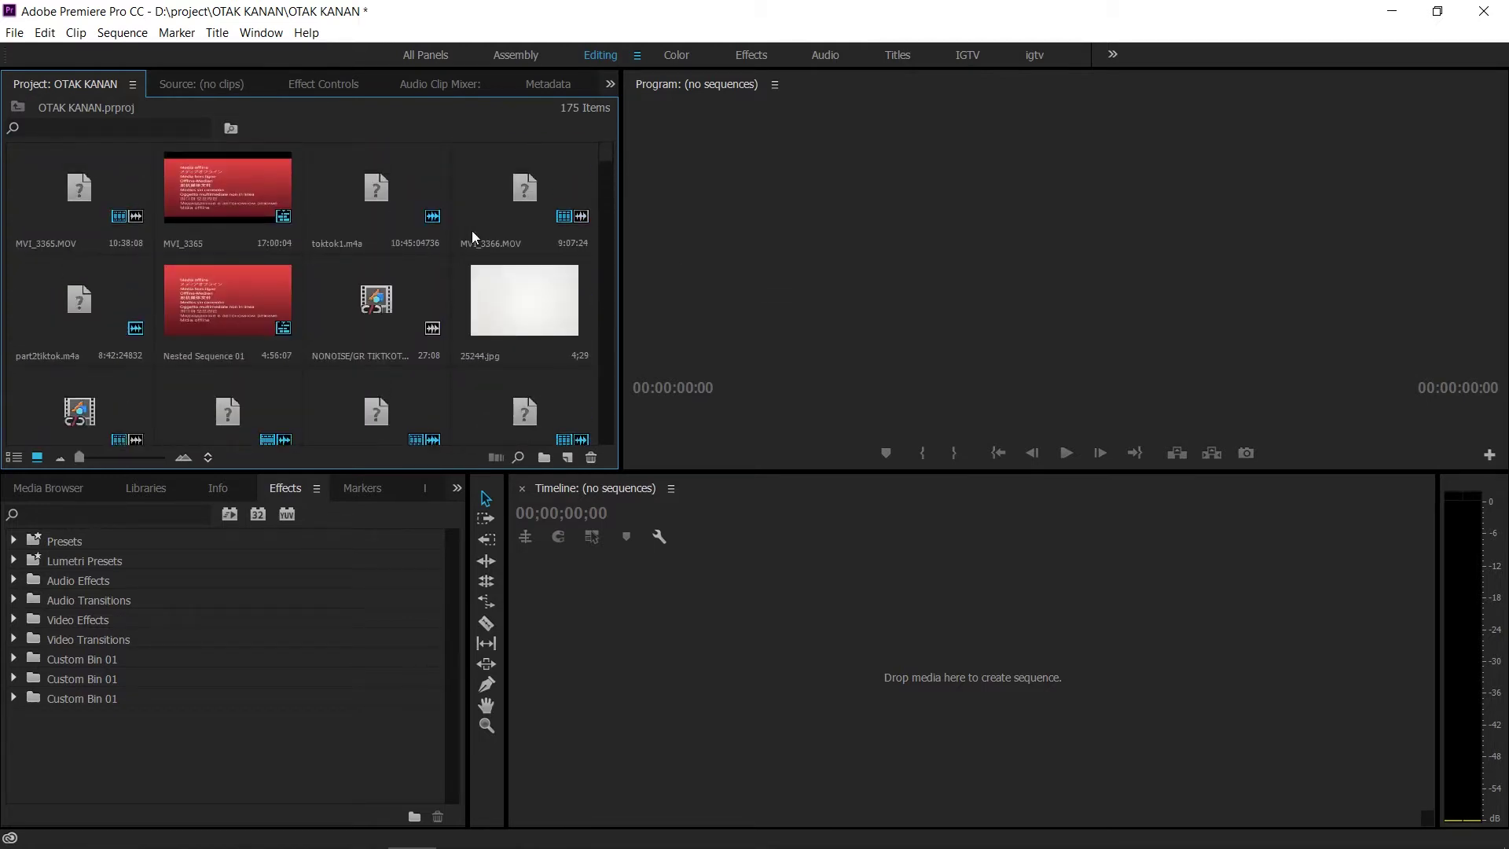
pyautogui.scroll(-6, 344, 223)
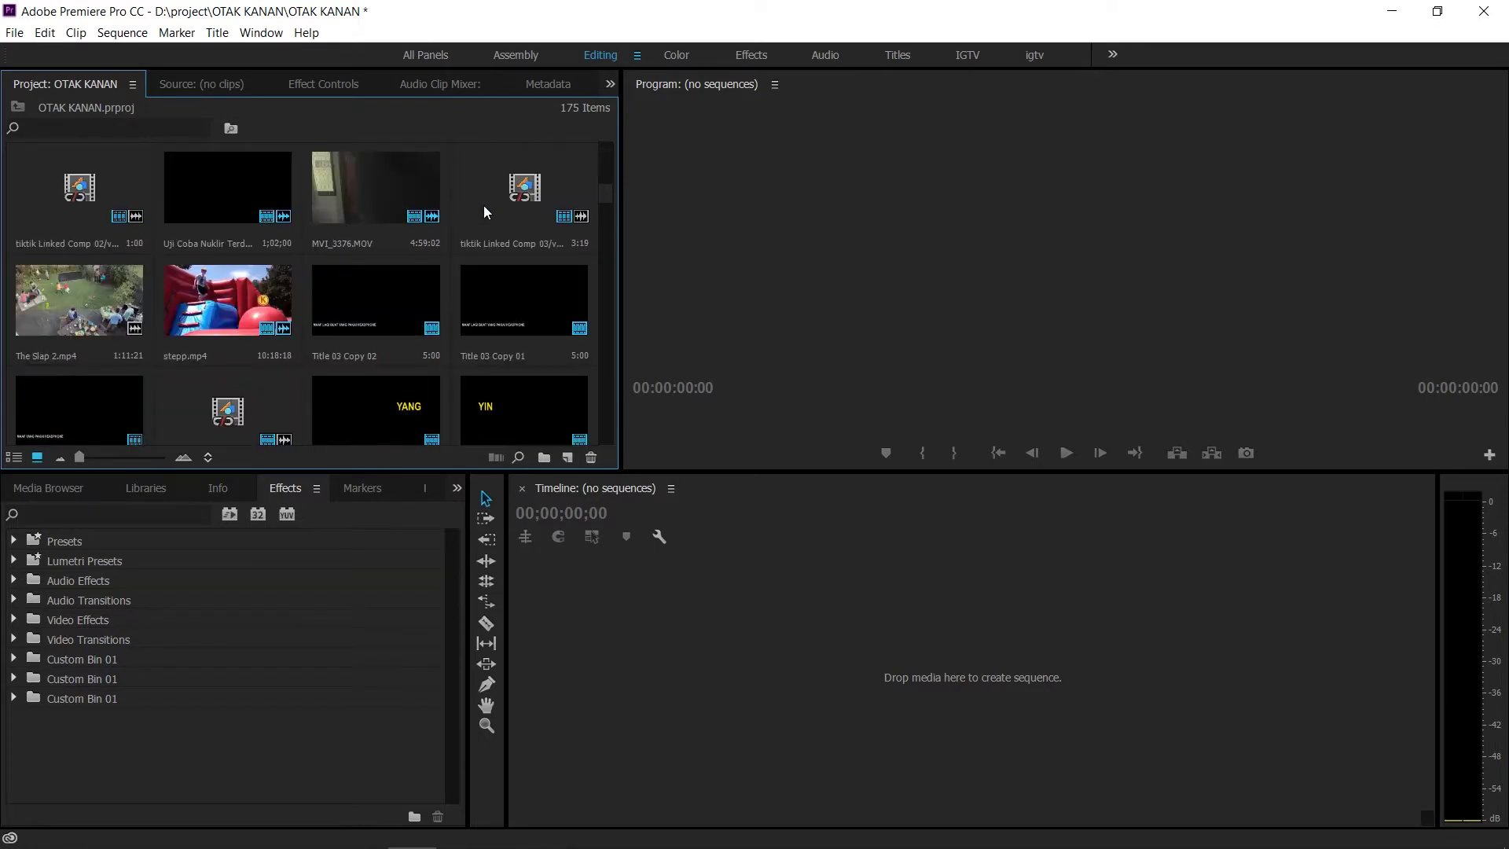
pyautogui.scroll(5, 484, 228)
pyautogui.doubleClick(252, 206)
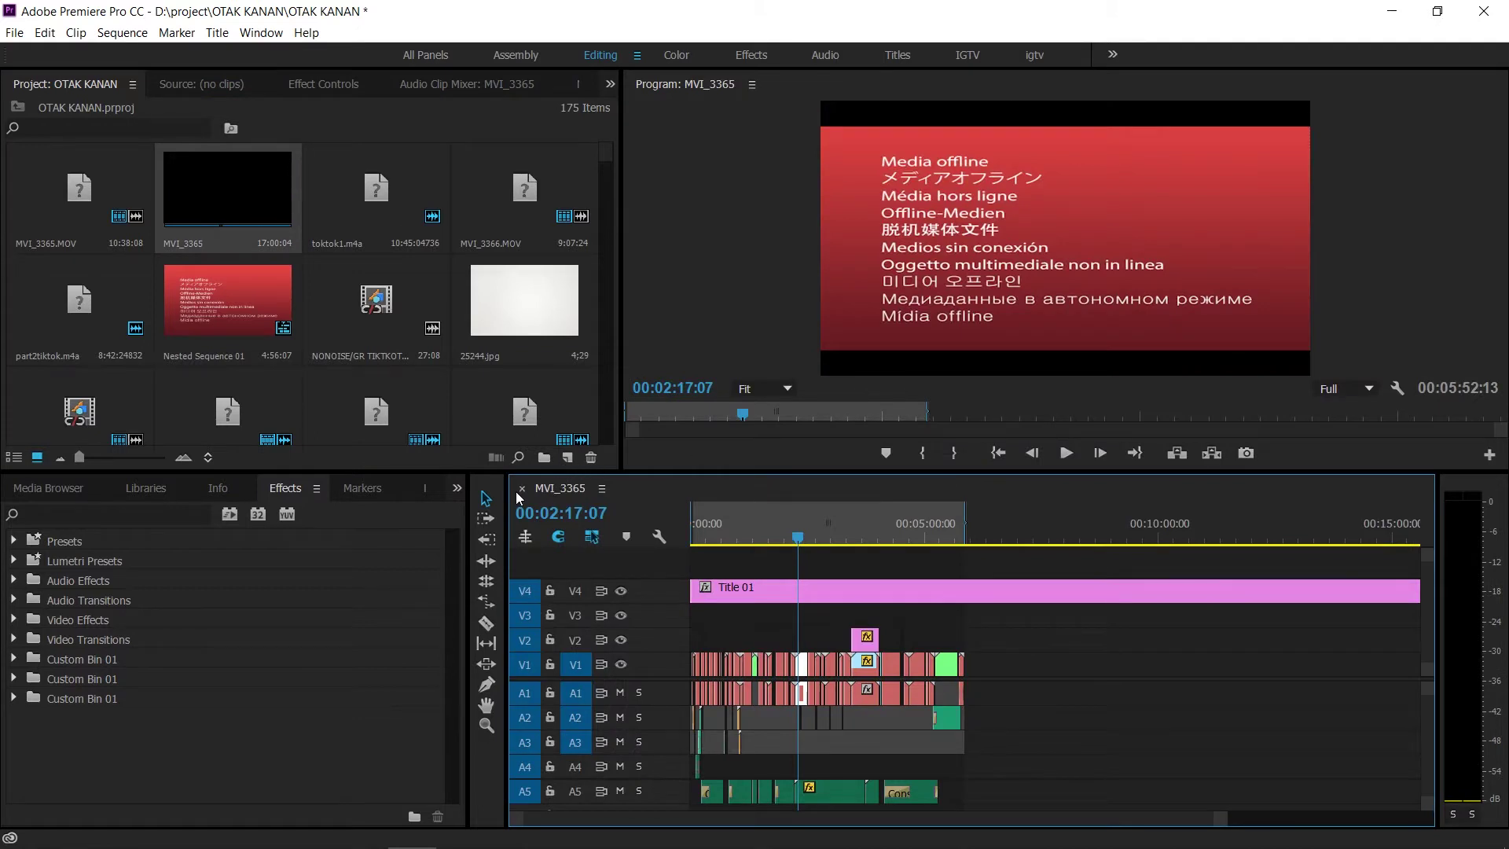
pyautogui.click(522, 488)
# Step: Find the MVI_3376 sequence among the project items and open it in the timeline
pyautogui.scroll(-3, 399, 280)
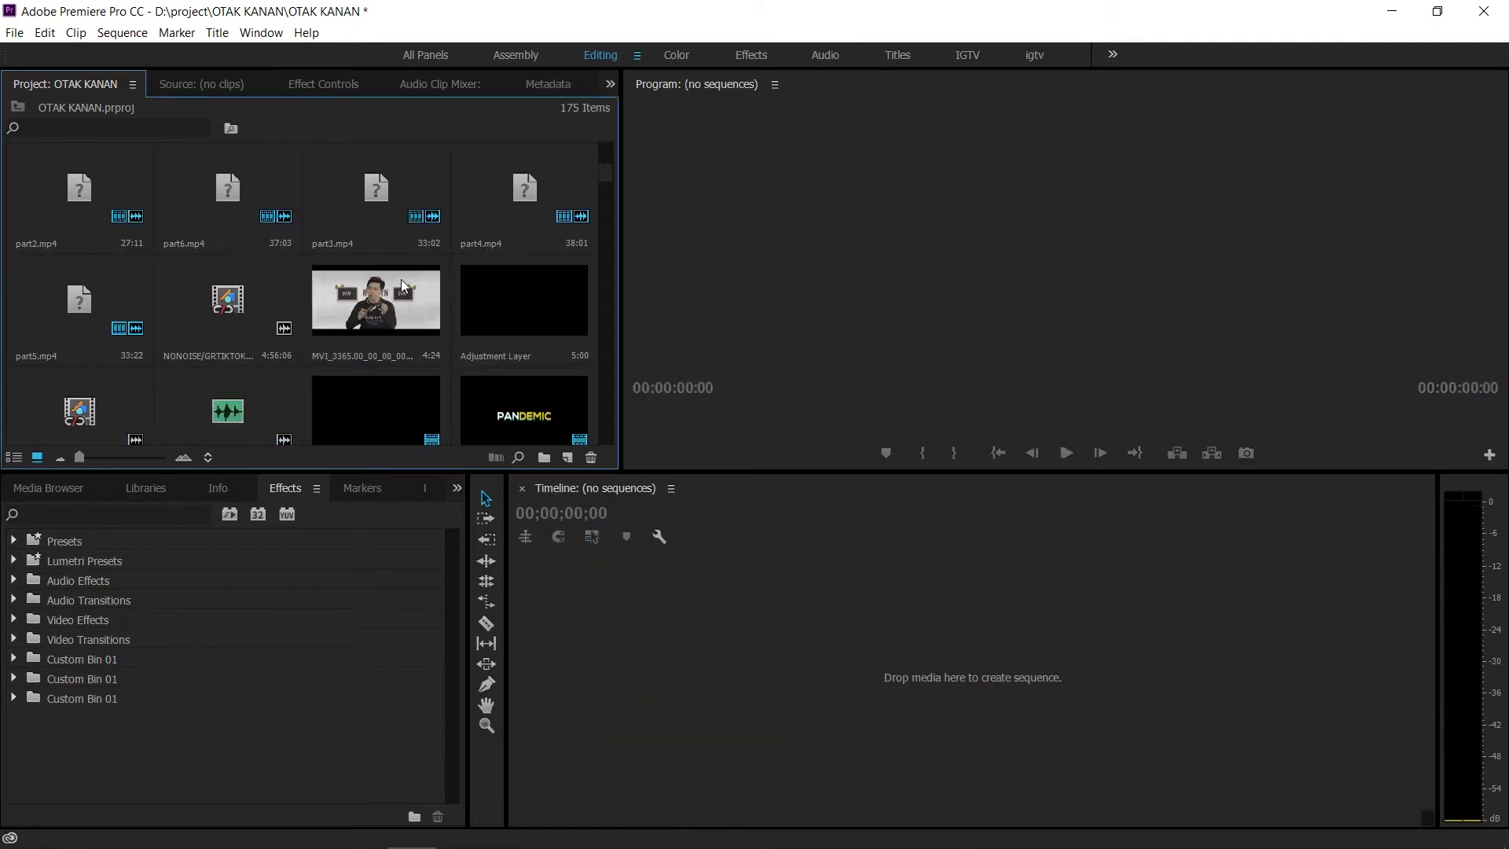
pyautogui.scroll(-3, 400, 279)
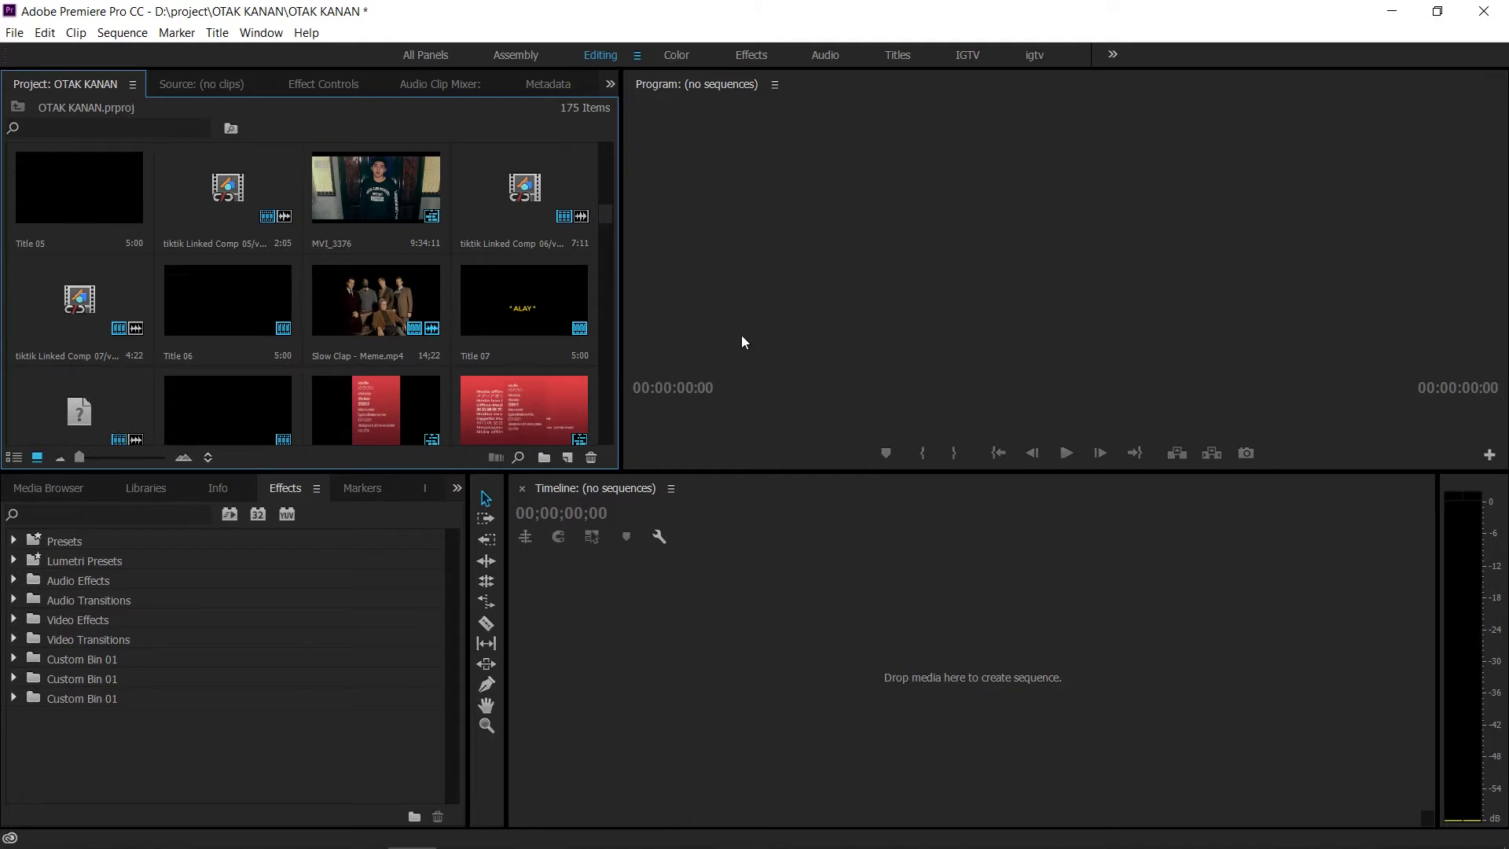
pyautogui.doubleClick(371, 210)
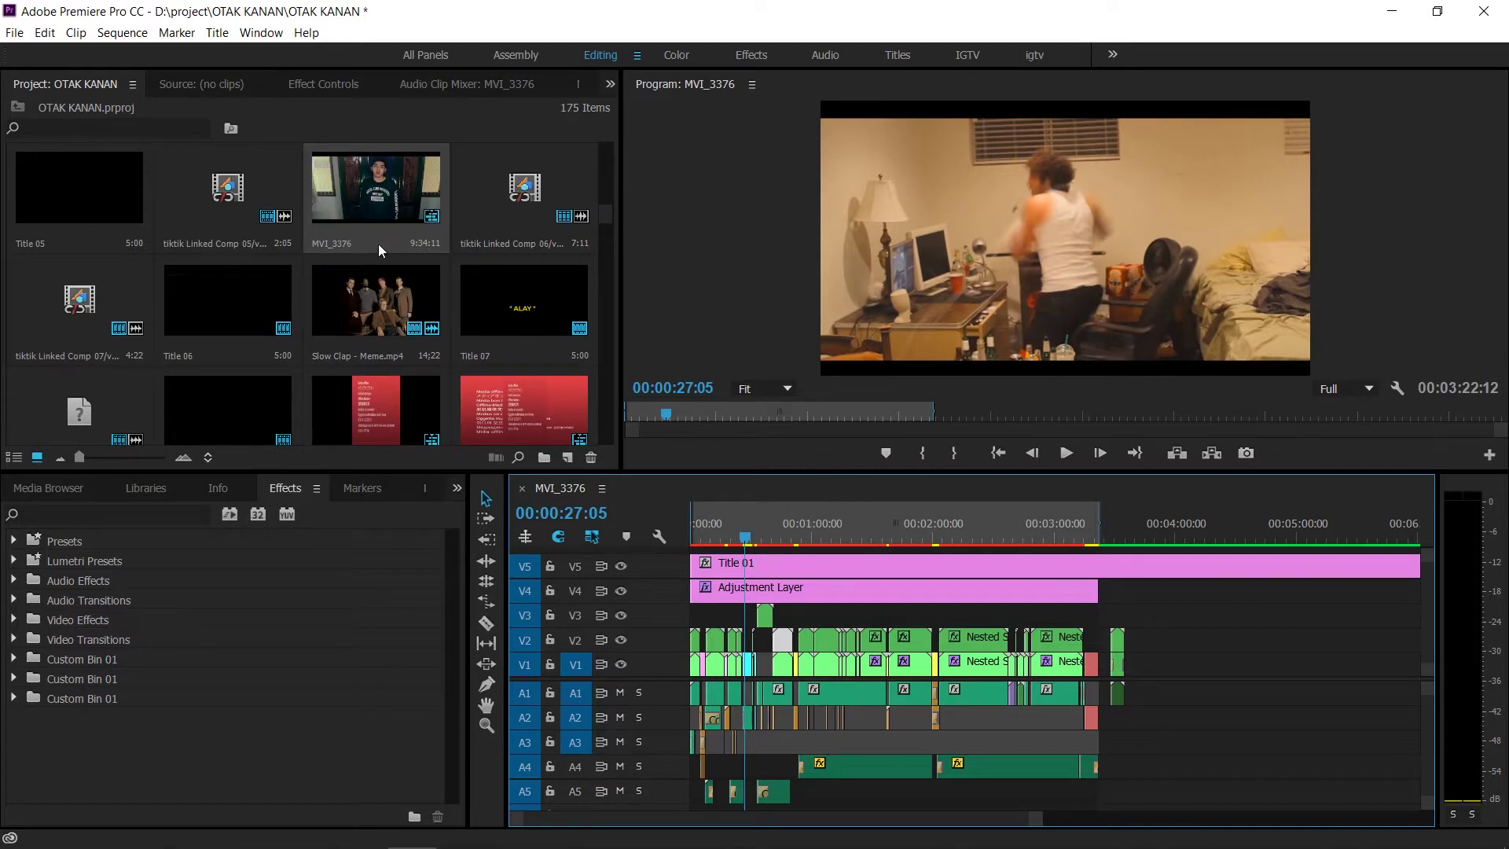
# Step: Rename the MVI_3376 sequence in the project as main comp
pyautogui.click(335, 244)
pyautogui.write('main comp')
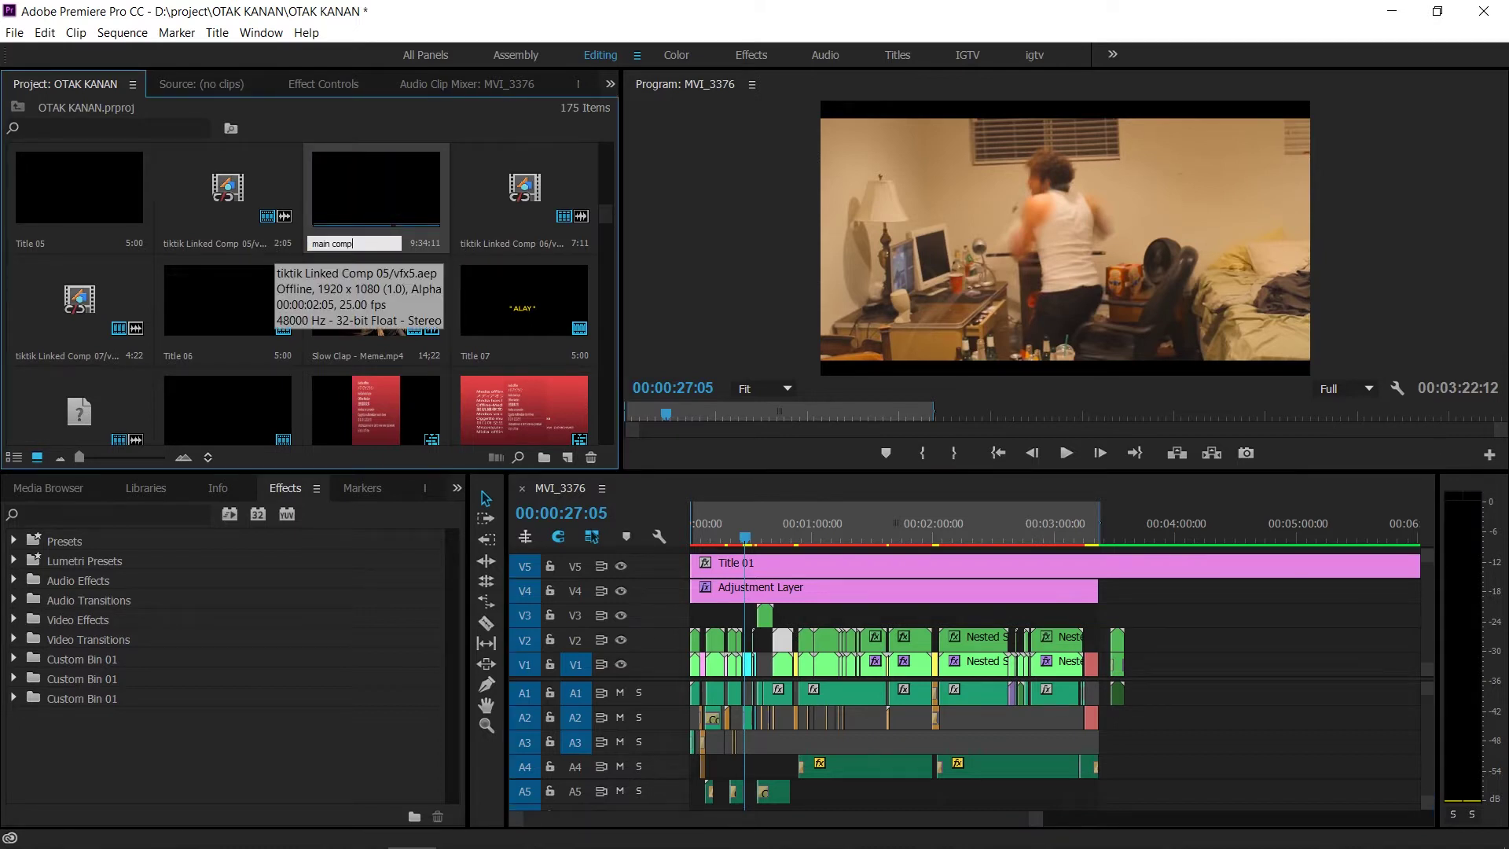
pyautogui.click(525, 201)
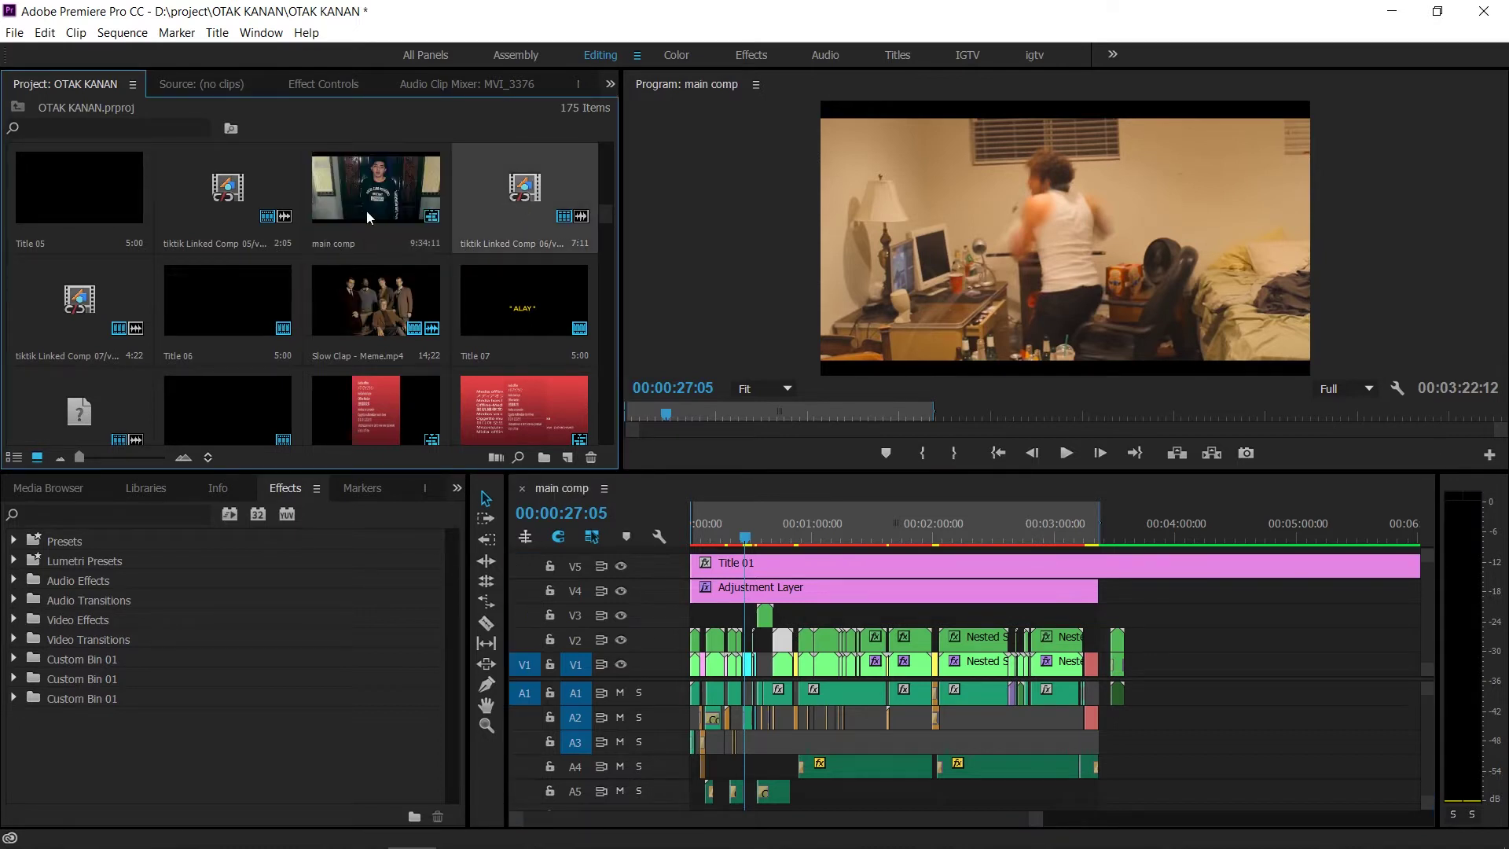
# Step: Close the main comp sequence and reopen it from the project items
pyautogui.click(522, 488)
pyautogui.scroll(5, 422, 283)
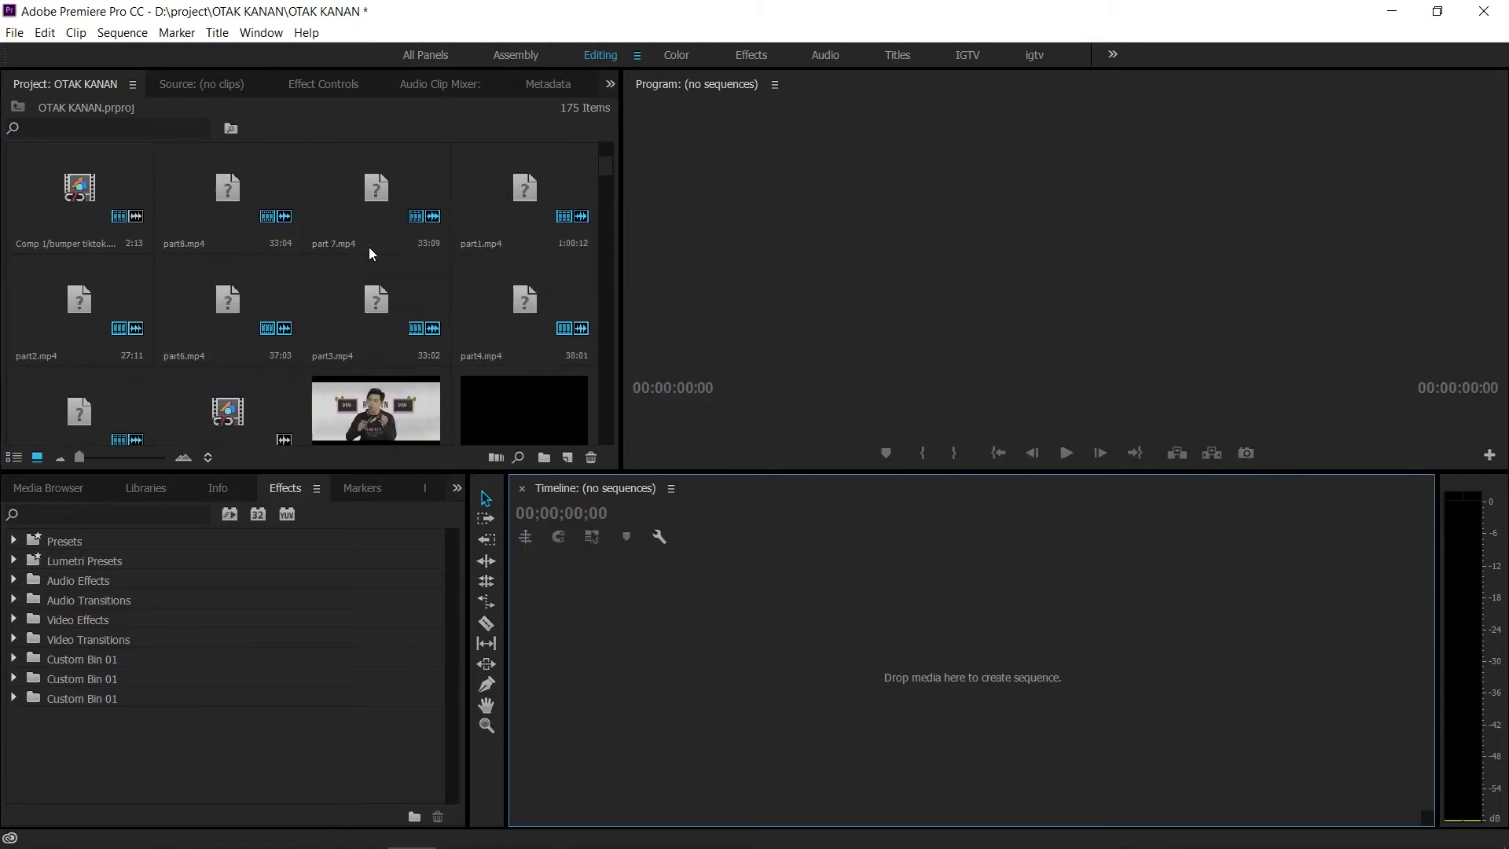
pyautogui.scroll(3, 393, 252)
pyautogui.scroll(-3, 591, 180)
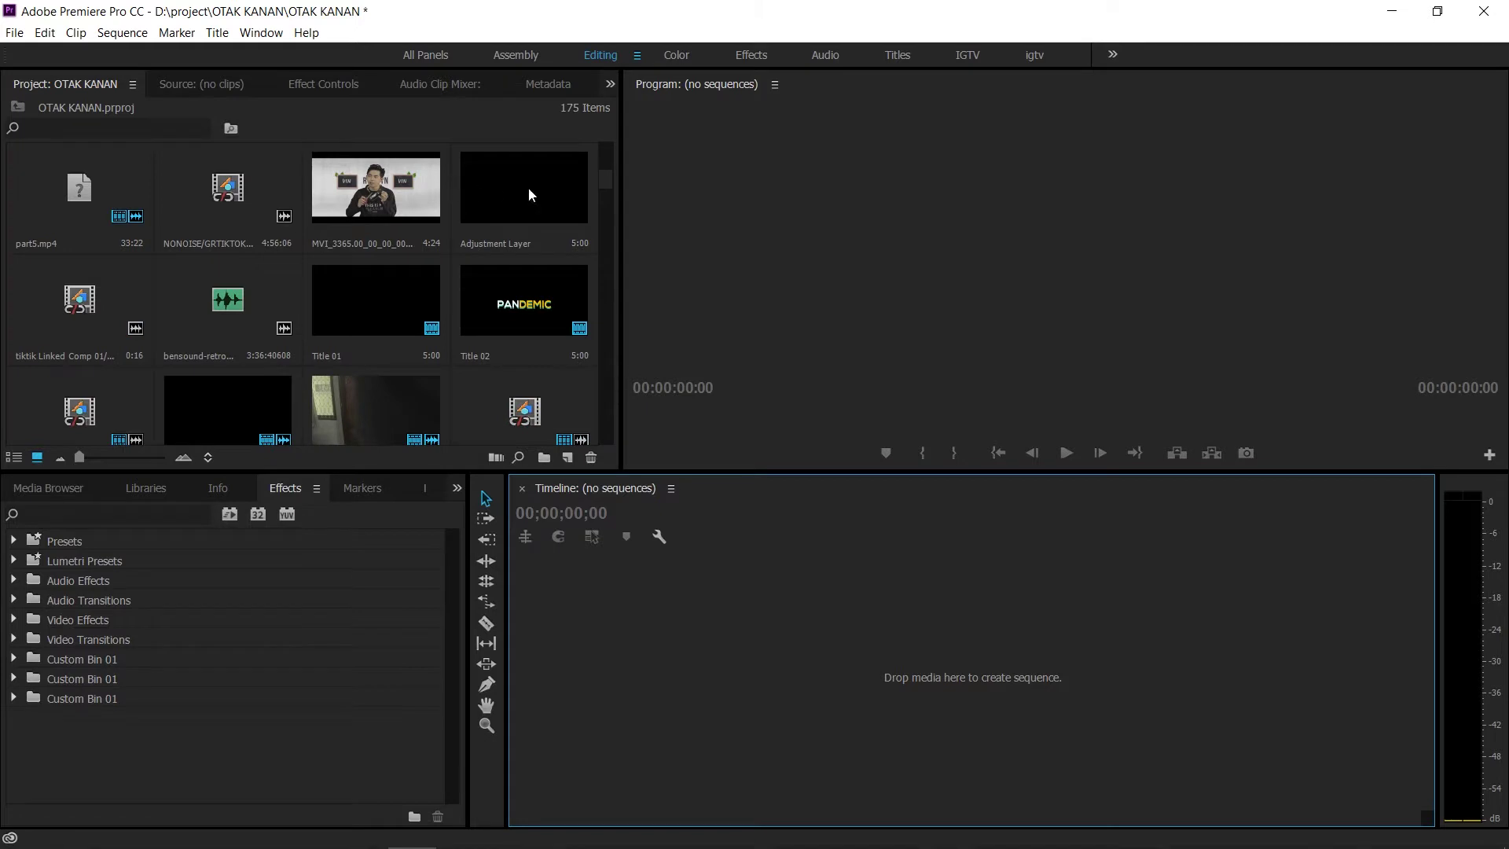
pyautogui.scroll(-5, 592, 186)
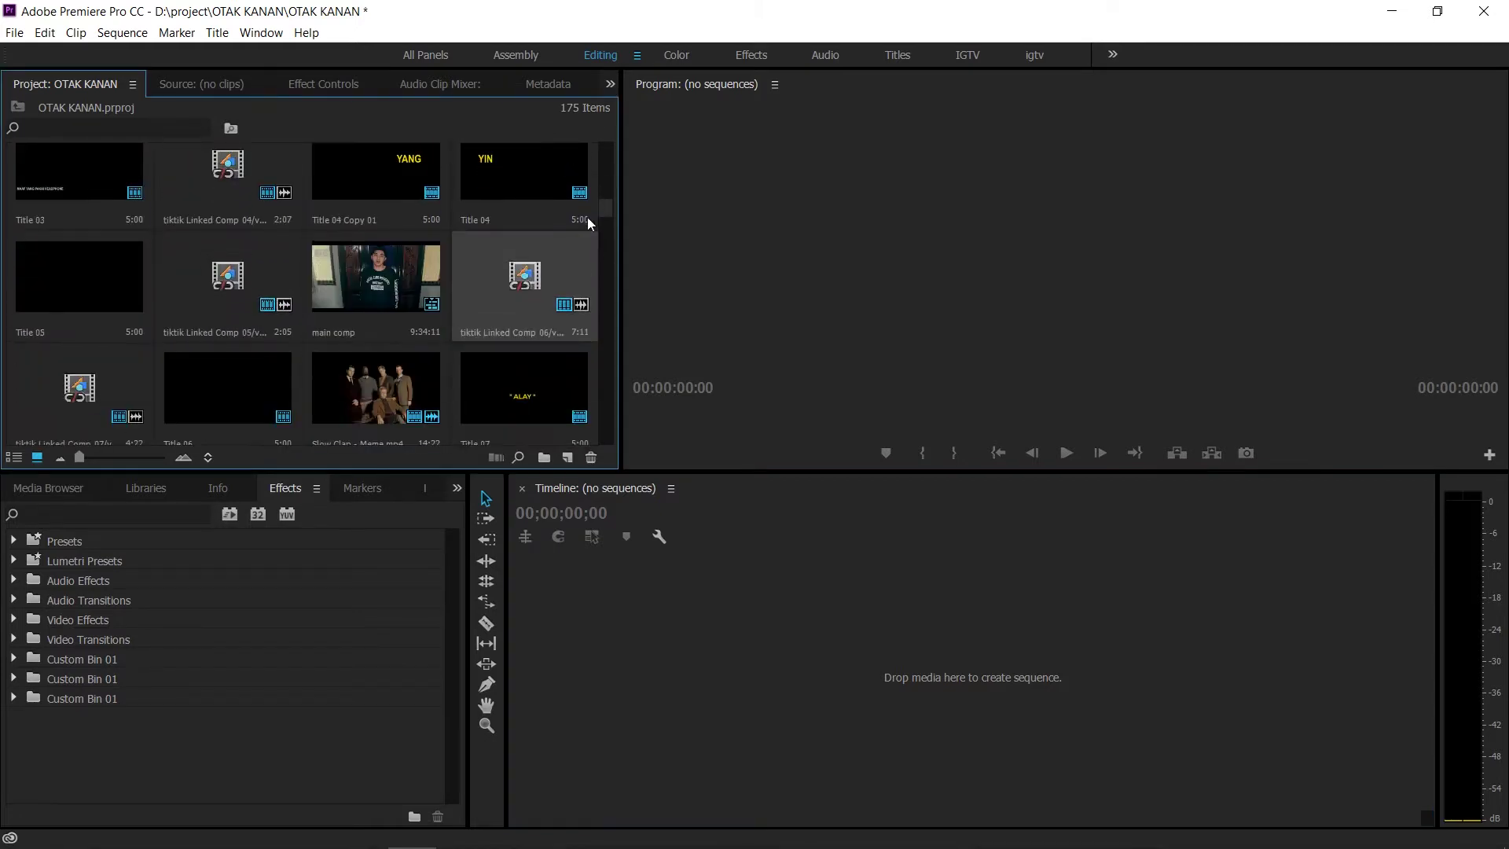
pyautogui.click(407, 274)
pyautogui.press('a')
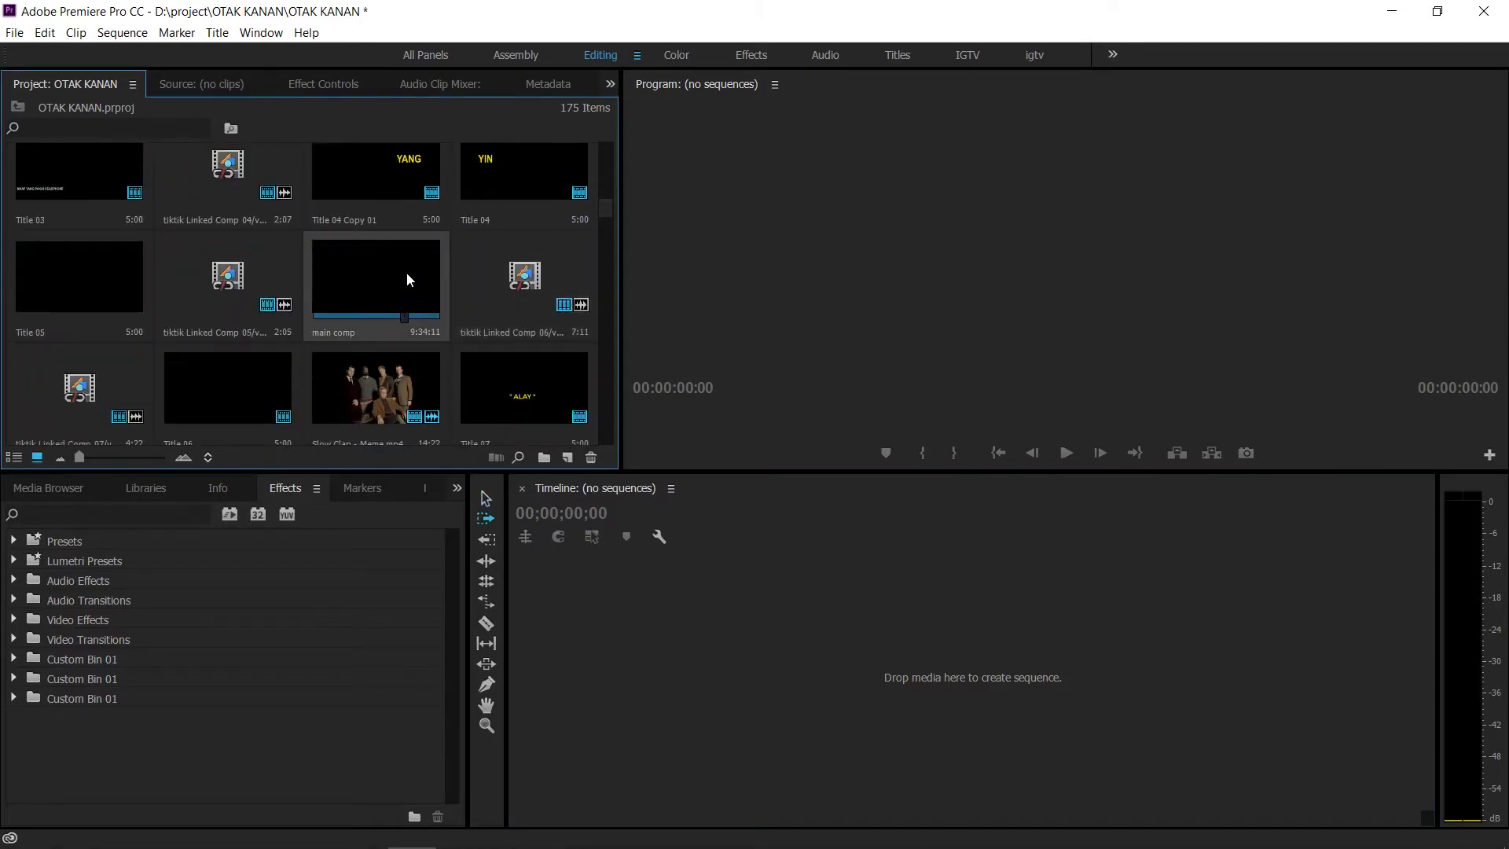
pyautogui.doubleClick(396, 272)
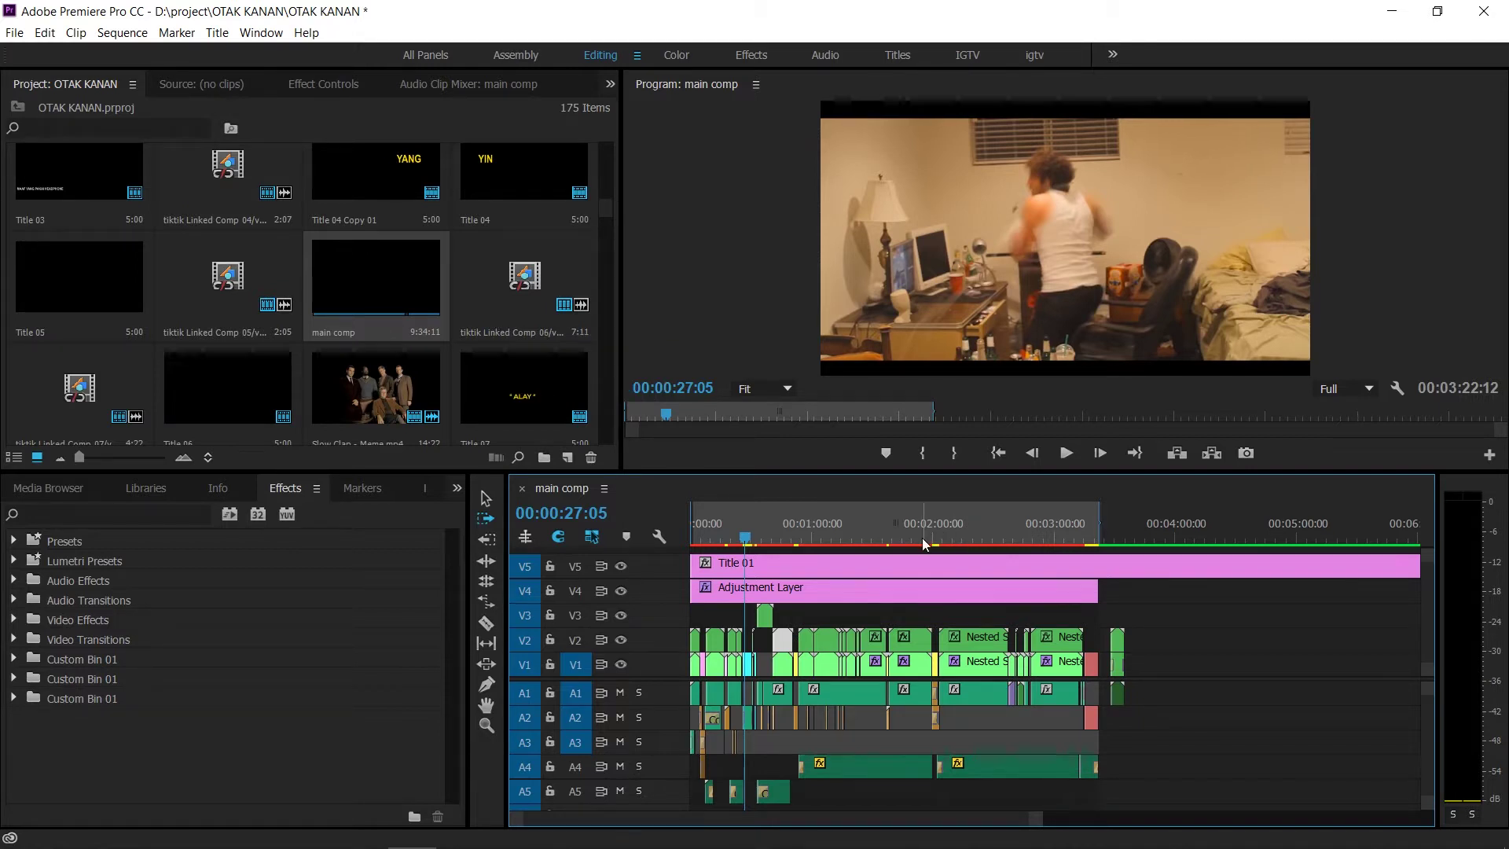
# Step: Switch to the Effects workspace and dock the Project panel between the Effect Controls and the Program Monitor
pyautogui.moveTo(602, 214); pyautogui.dragTo(618, 403)
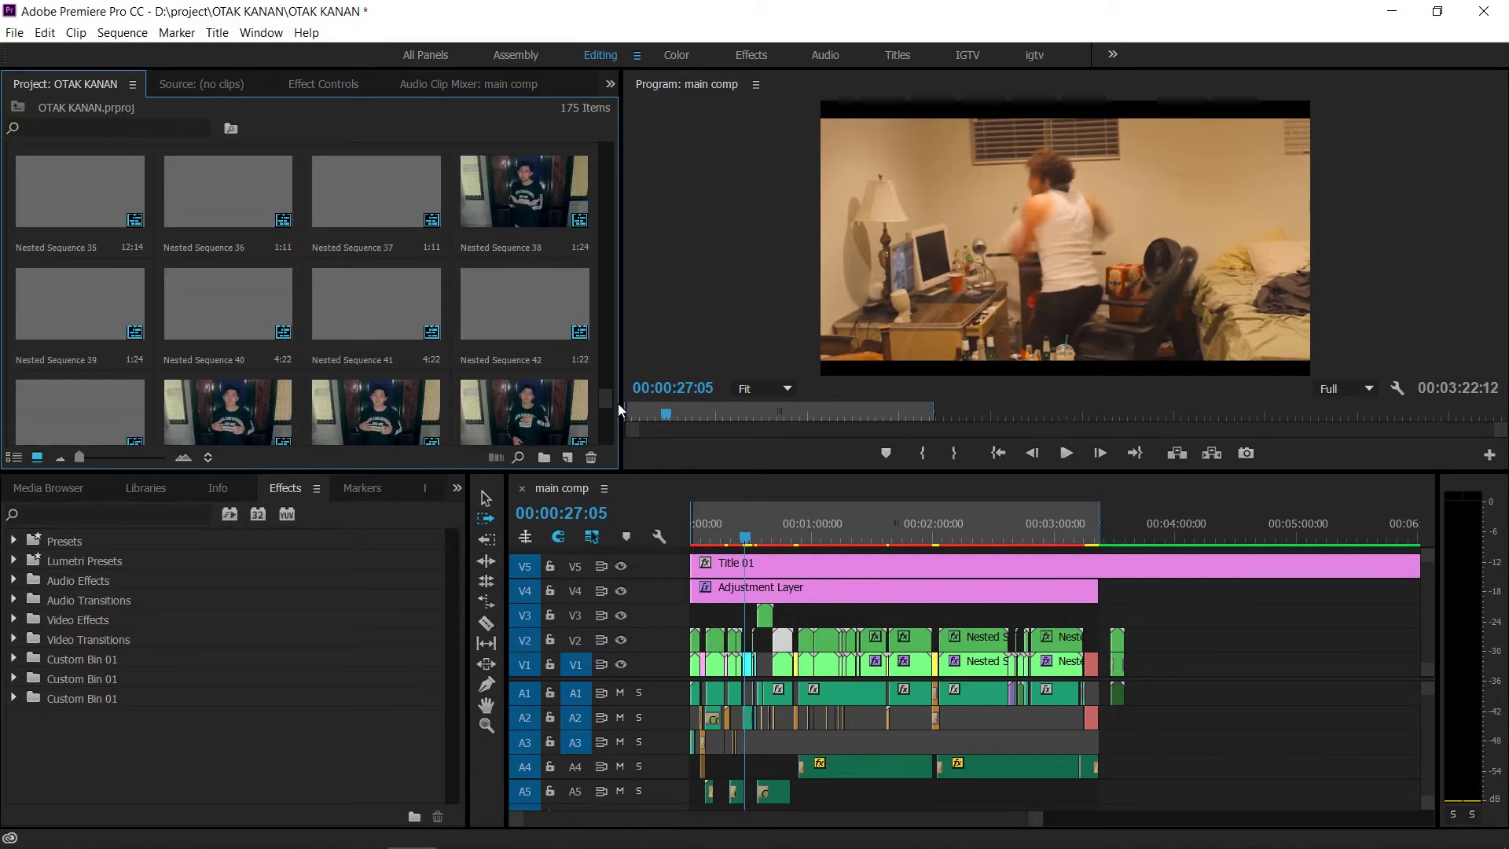
pyautogui.hotkey('alt', 'shift', '5')
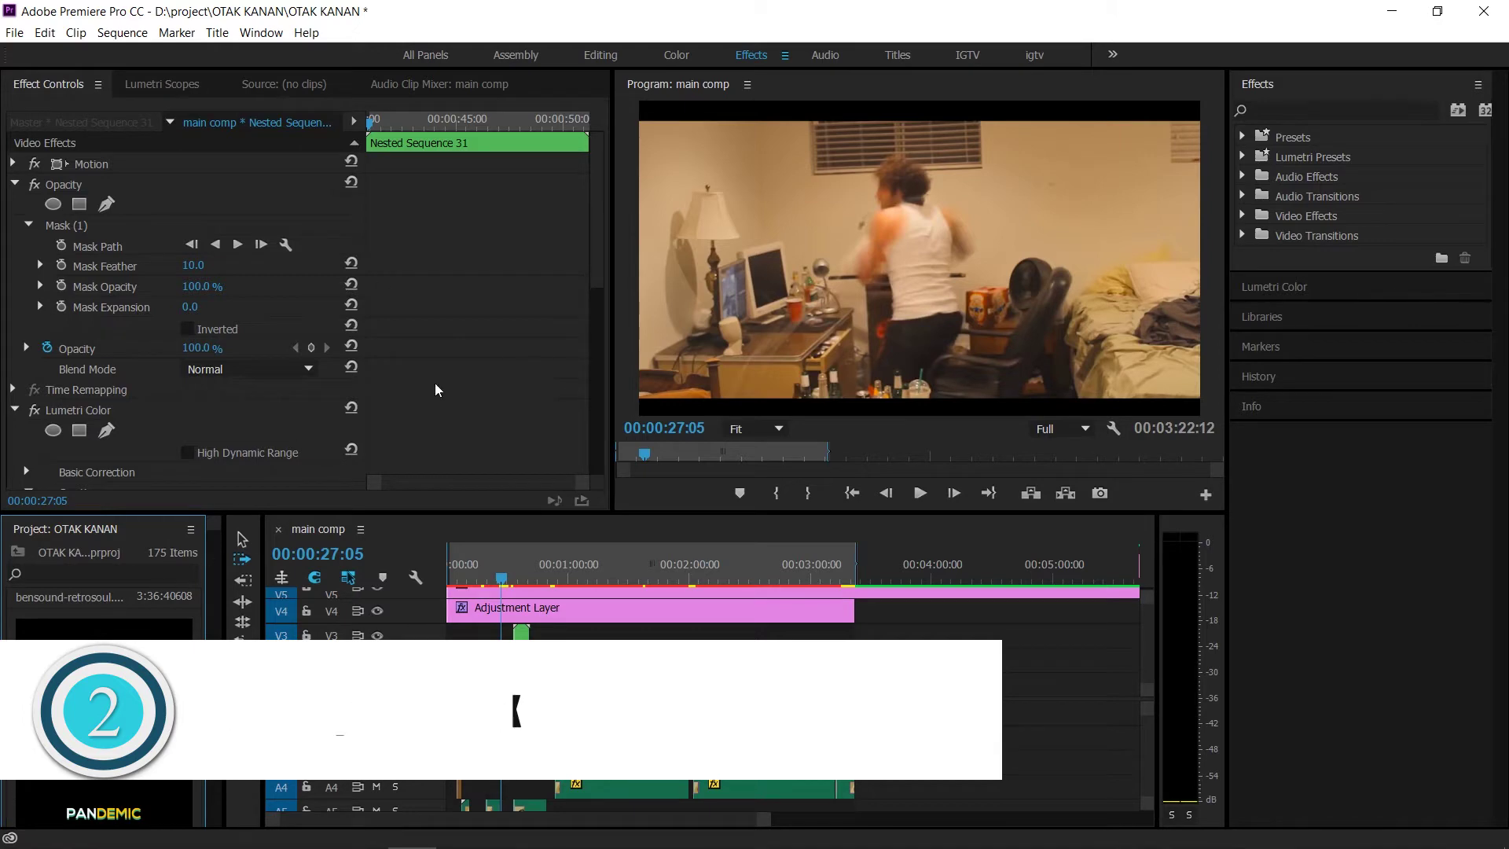
pyautogui.moveTo(94, 538); pyautogui.dragTo(602, 455)
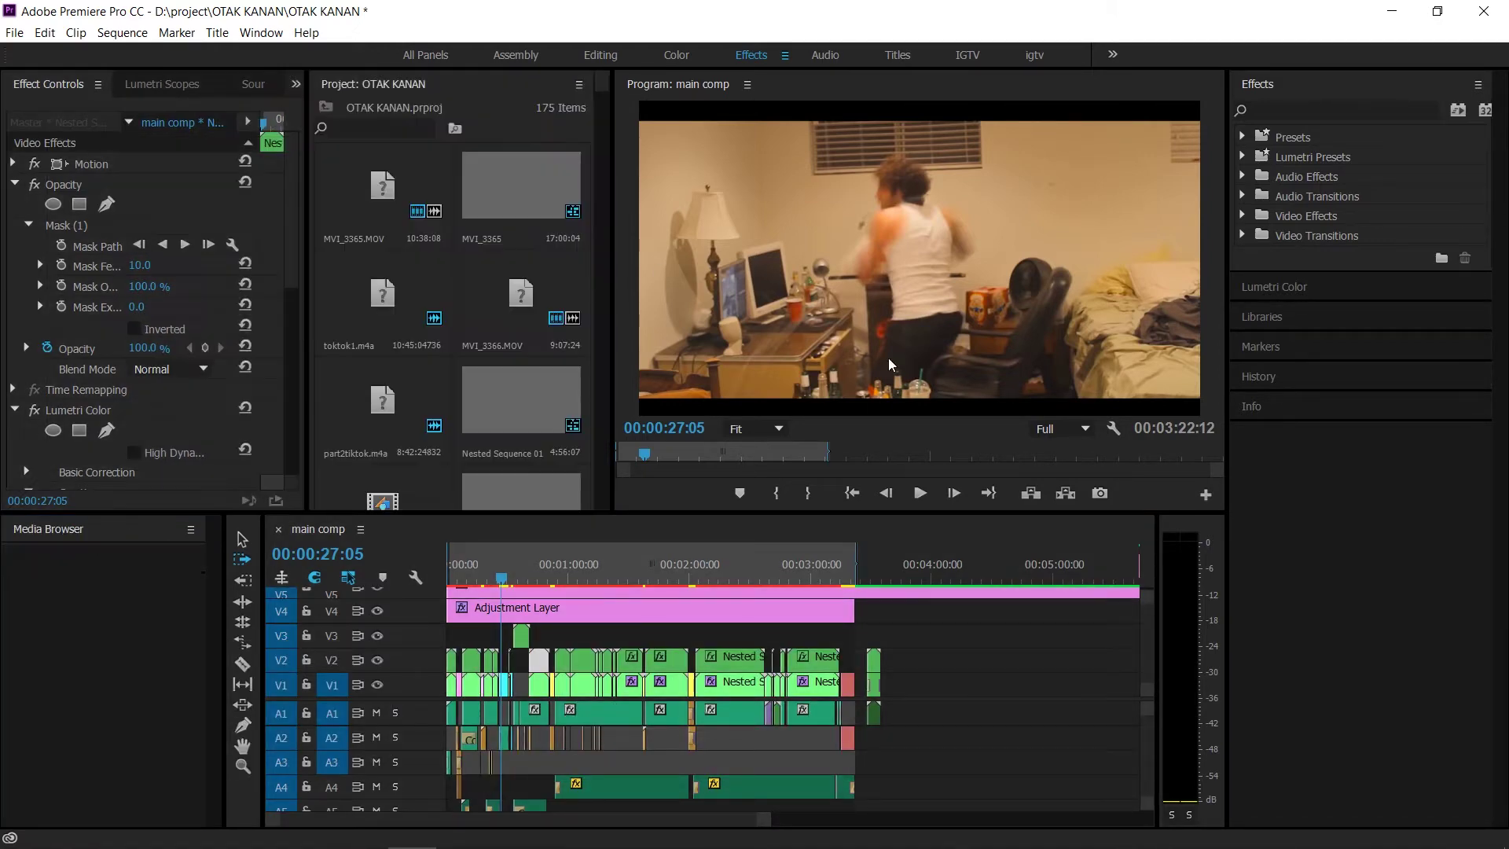
# Step: Group the Effects panel with the main comp timeline and move the Project panel back above the Media Browser
pyautogui.click(1261, 96)
pyautogui.moveTo(1273, 89); pyautogui.dragTo(671, 532)
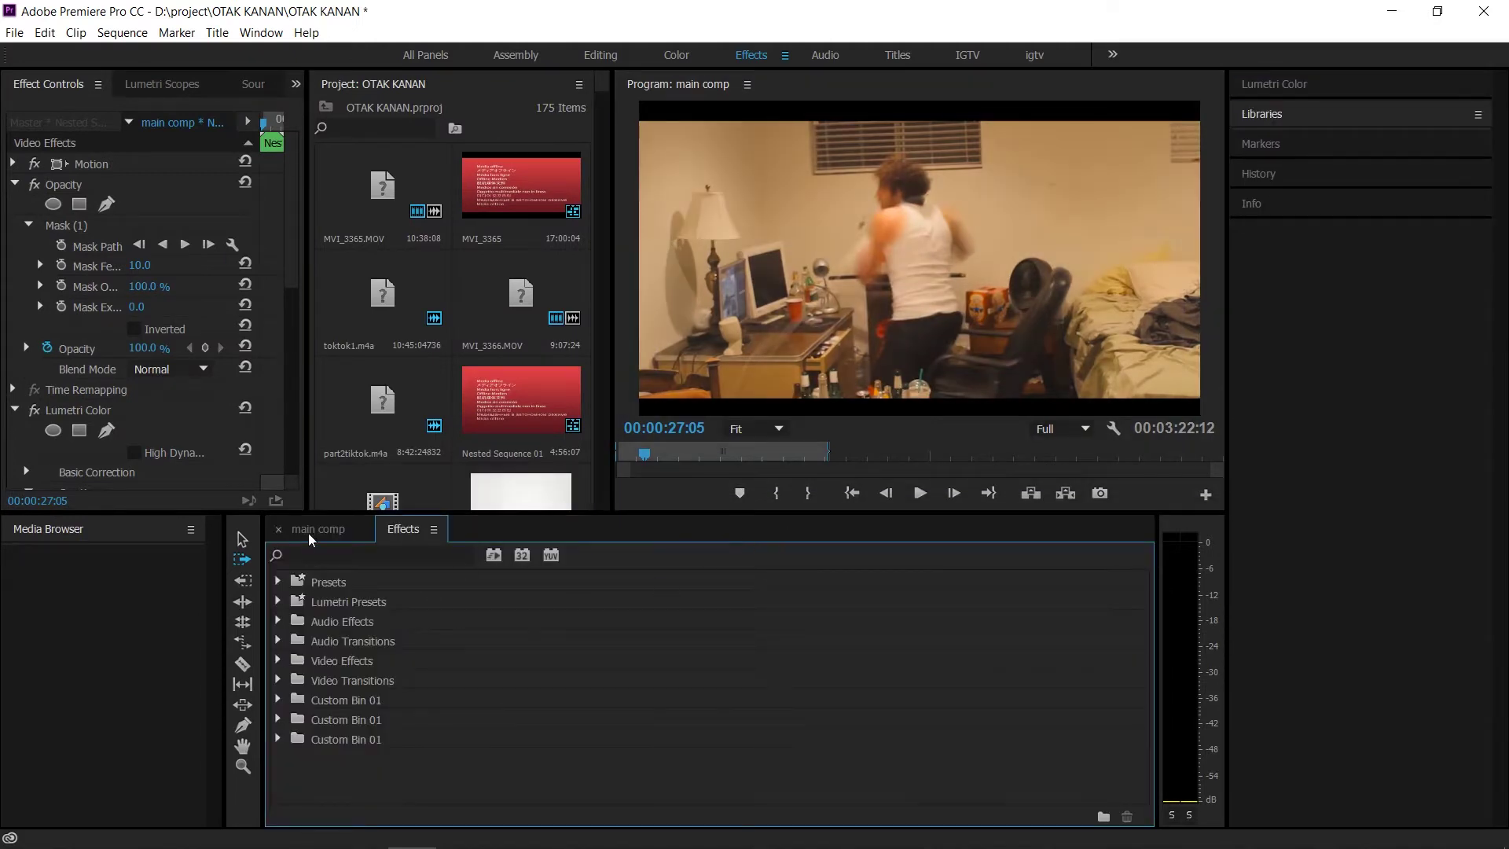
pyautogui.click(314, 529)
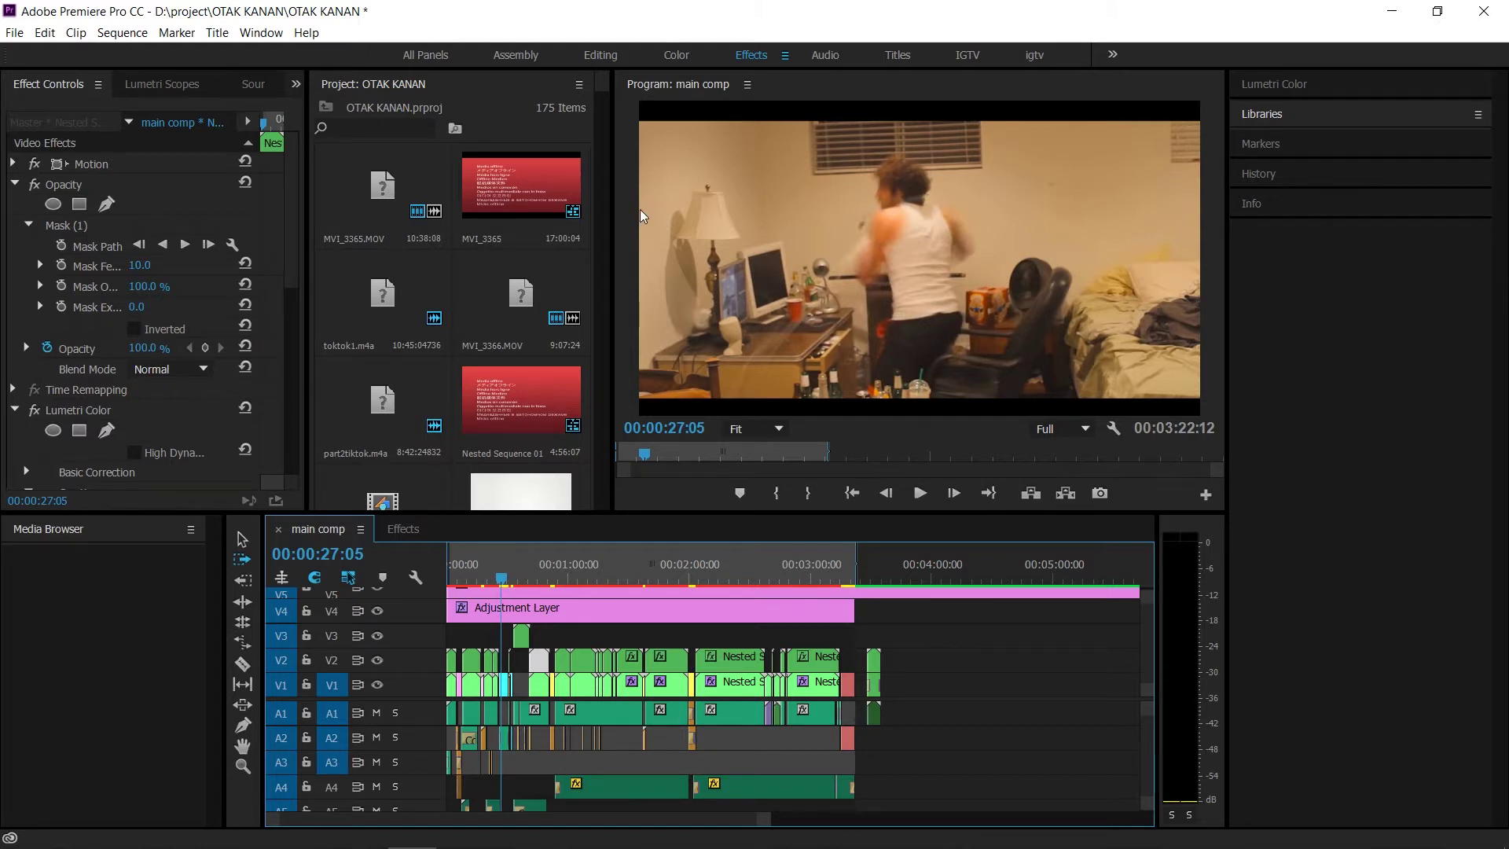
pyautogui.moveTo(374, 93)
pyautogui.mouseDown()
pyautogui.moveTo(350, 235)
pyautogui.moveTo(197, 668)
pyautogui.moveTo(157, 275)
pyautogui.moveTo(389, 102)
pyautogui.mouseUp()
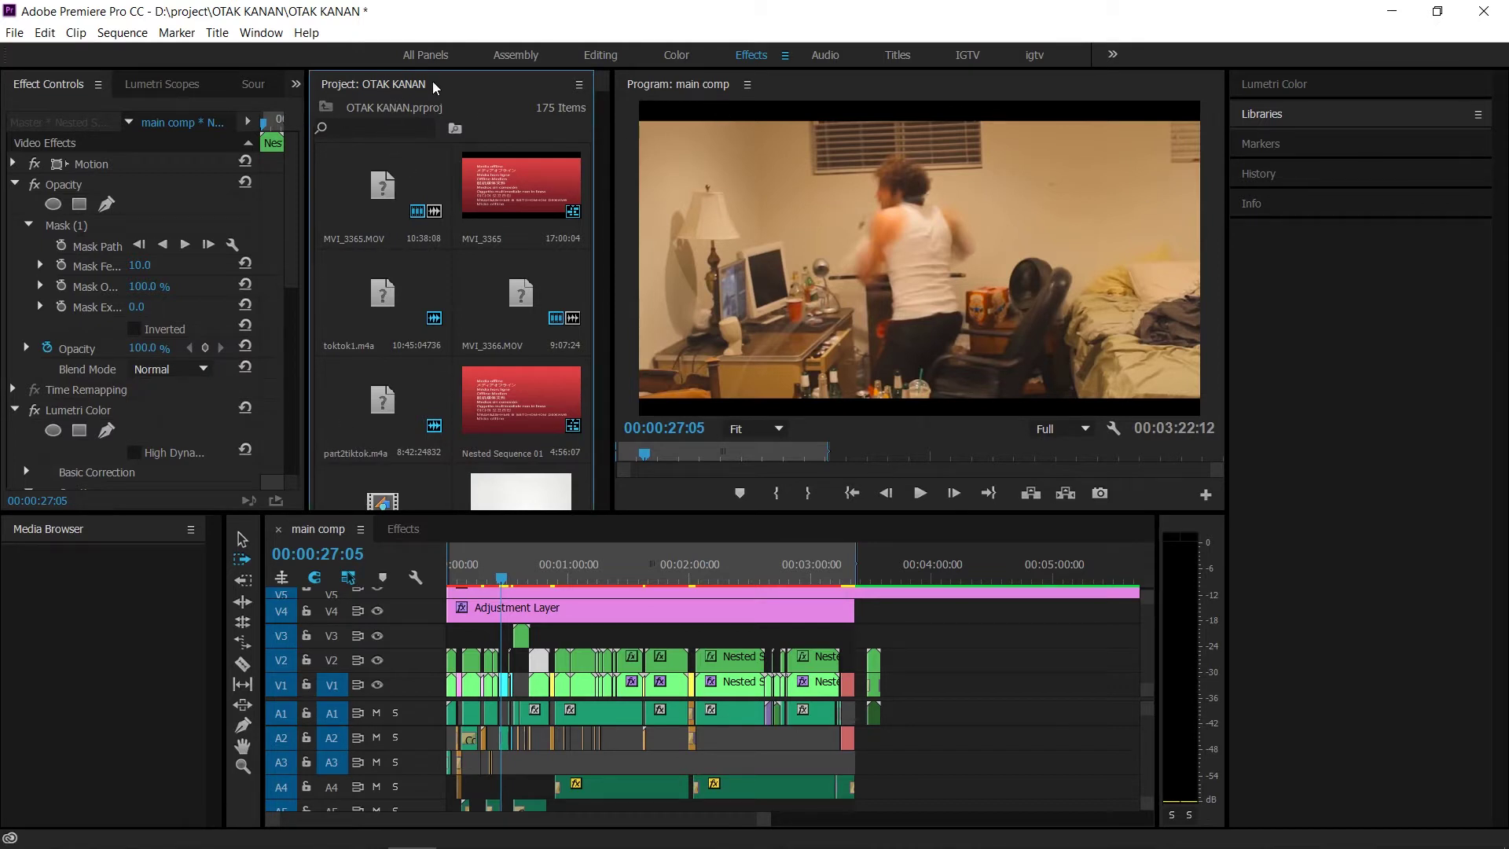
pyautogui.moveTo(361, 349); pyautogui.dragTo(156, 546)
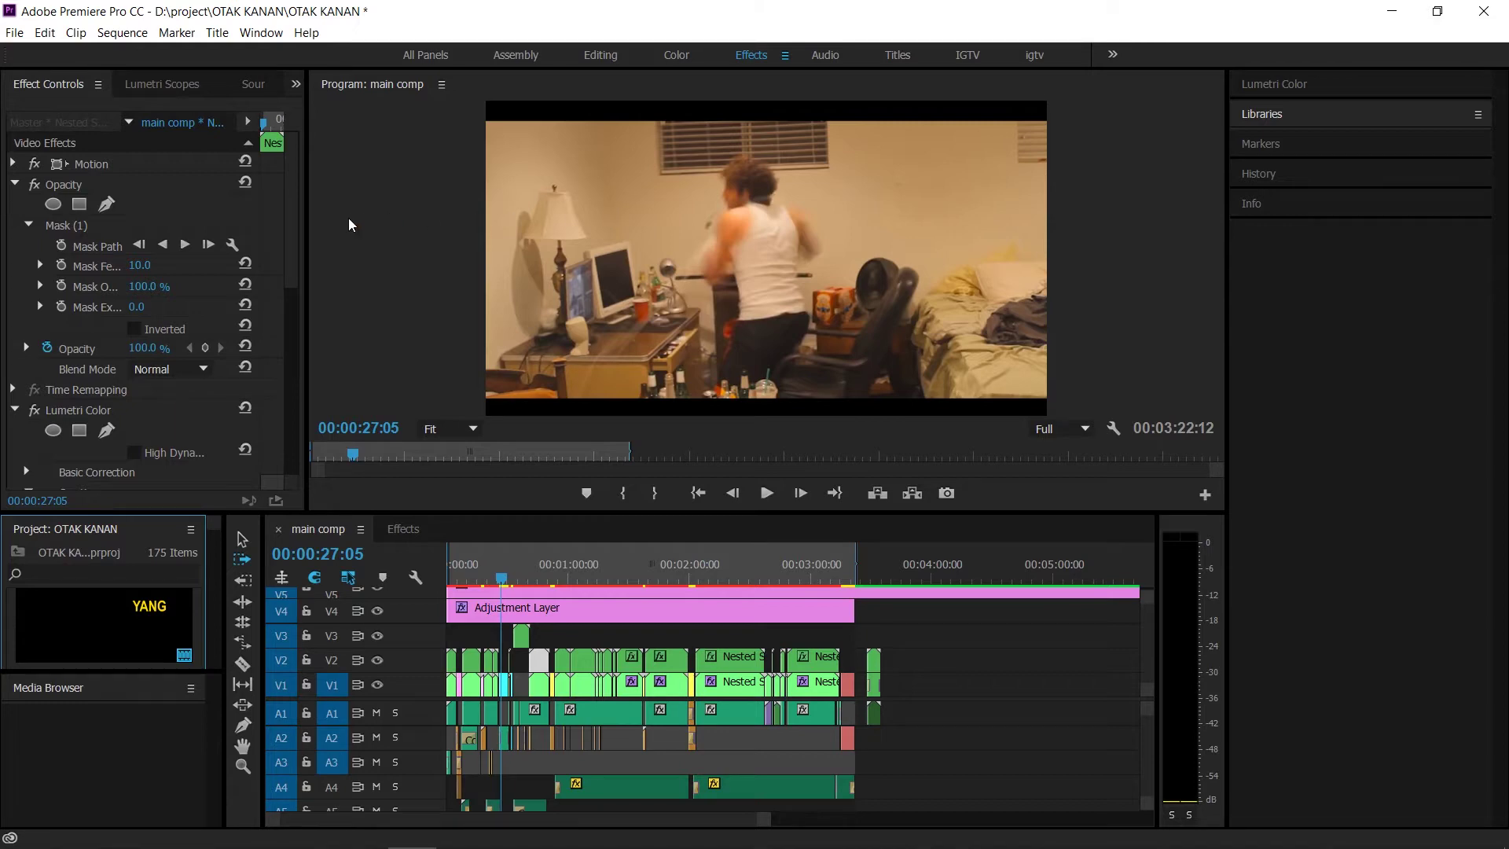
# Step: Switch the layout back to the Editing workspace
pyautogui.click(261, 33)
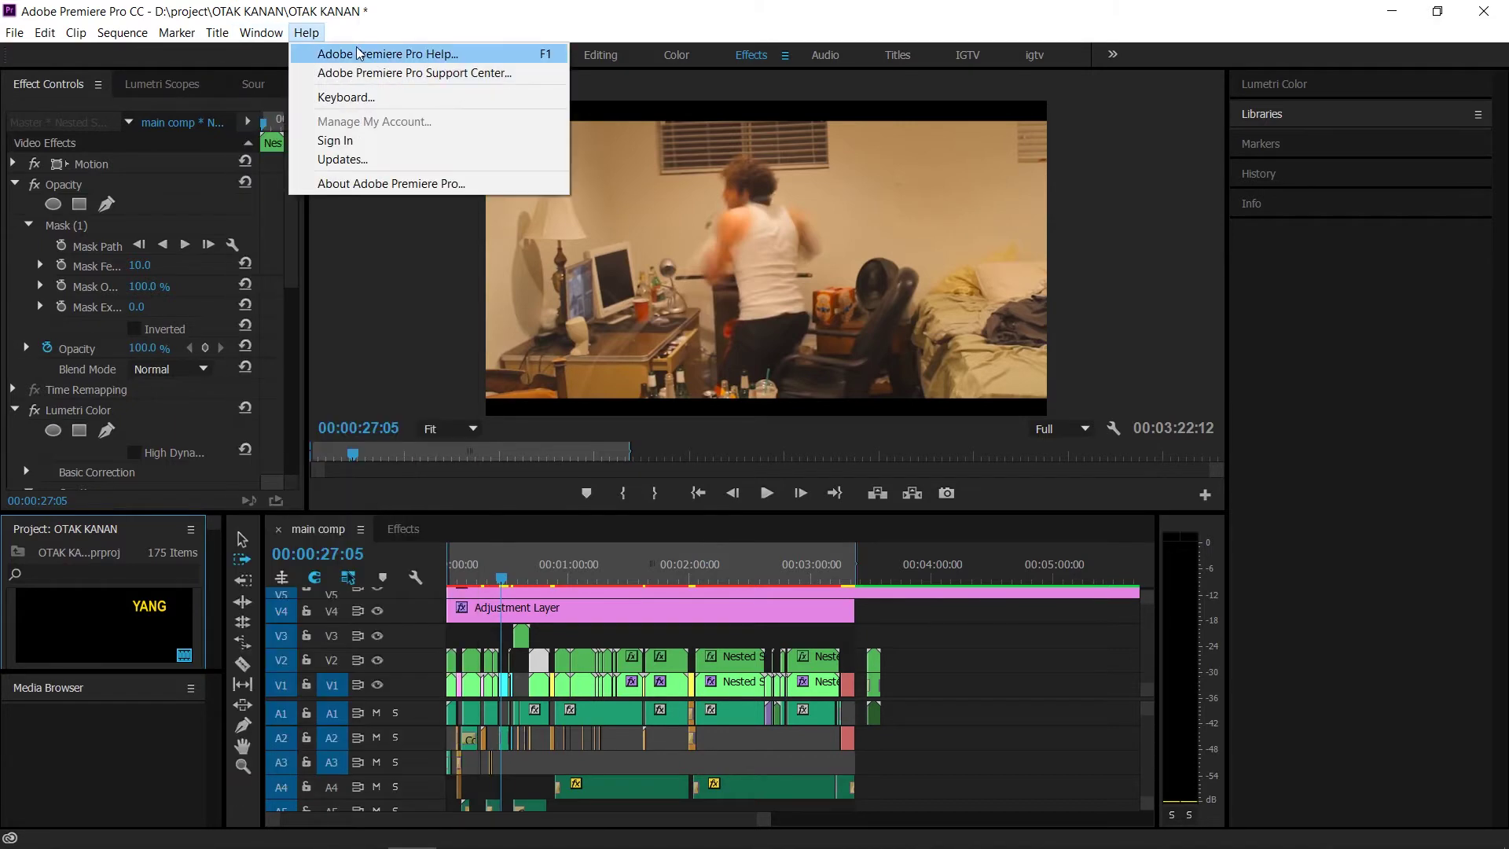
pyautogui.moveTo(302, 57)
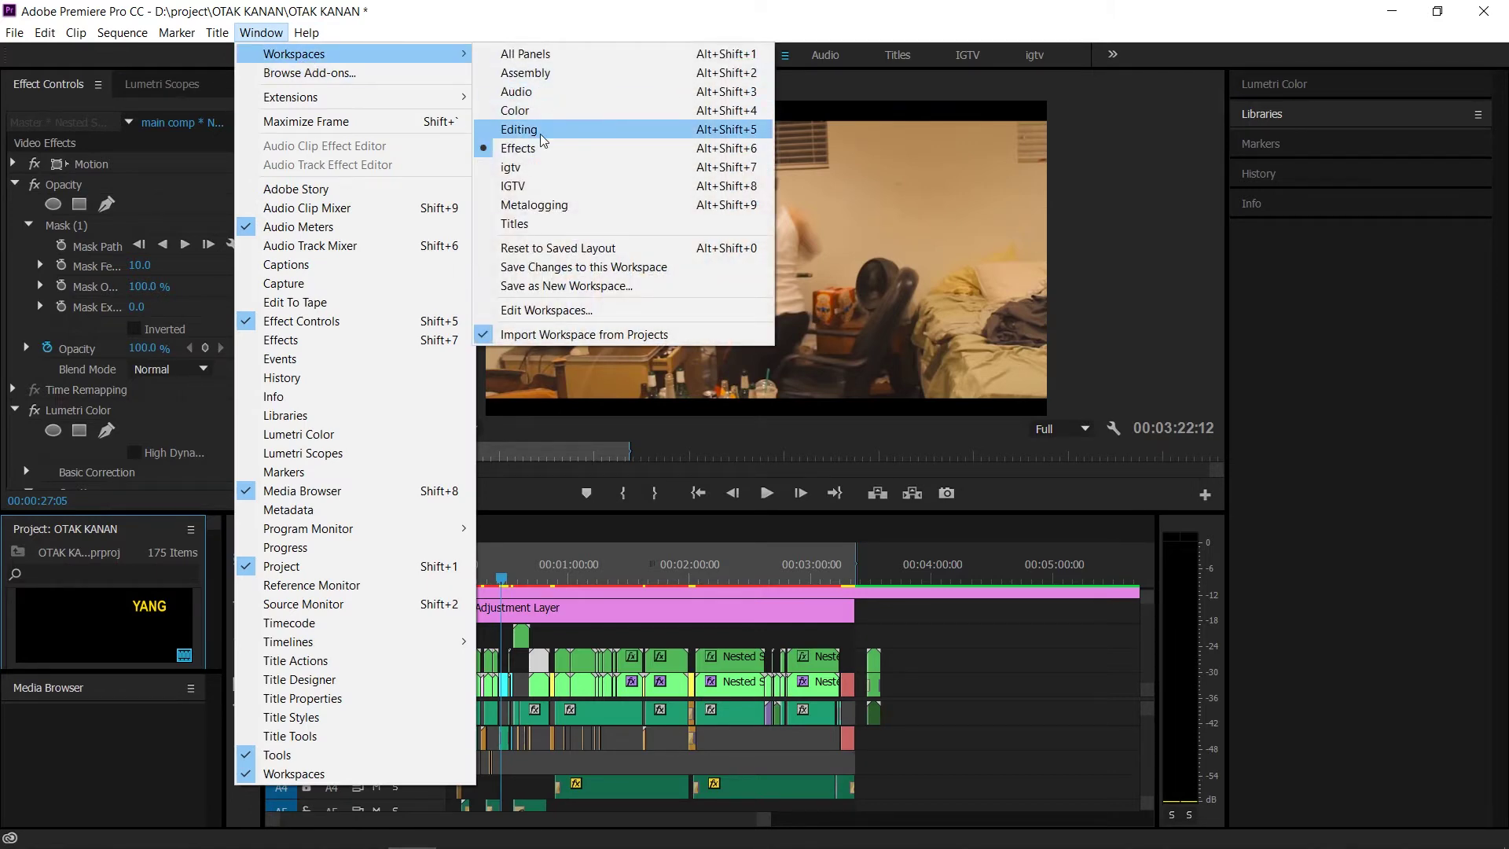
pyautogui.click(518, 130)
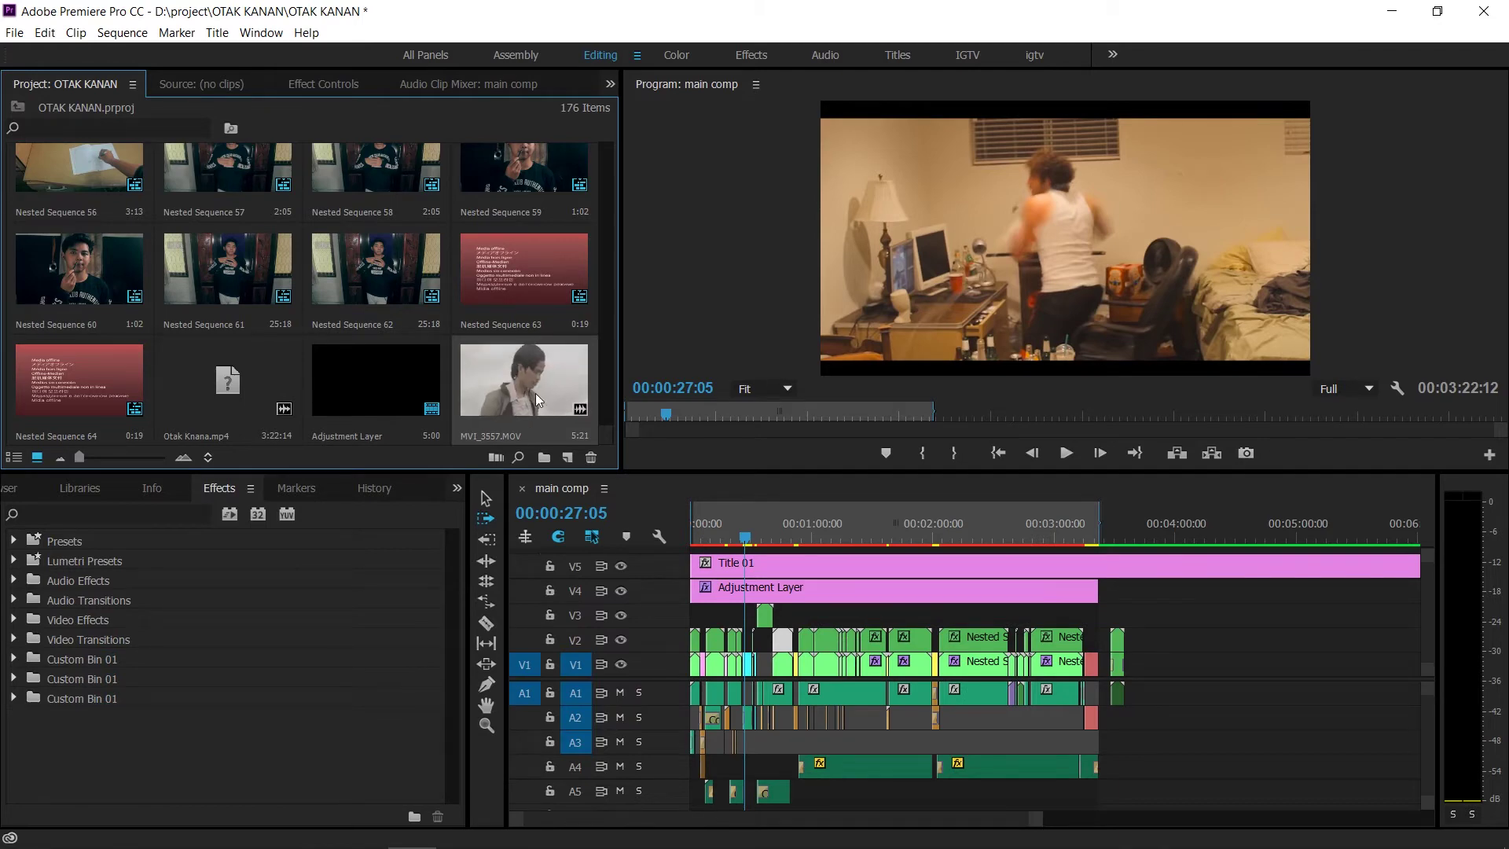
# Step: Place the MVI_3557.MOV clip on tracks V1 and A1 beyond the existing clips and move the playhead to 00:04:44:07
pyautogui.moveTo(526, 380); pyautogui.dragTo(1262, 666)
pyautogui.press('v')
pyautogui.click(1263, 664)
pyautogui.moveTo(1255, 536); pyautogui.dragTo(1265, 533)
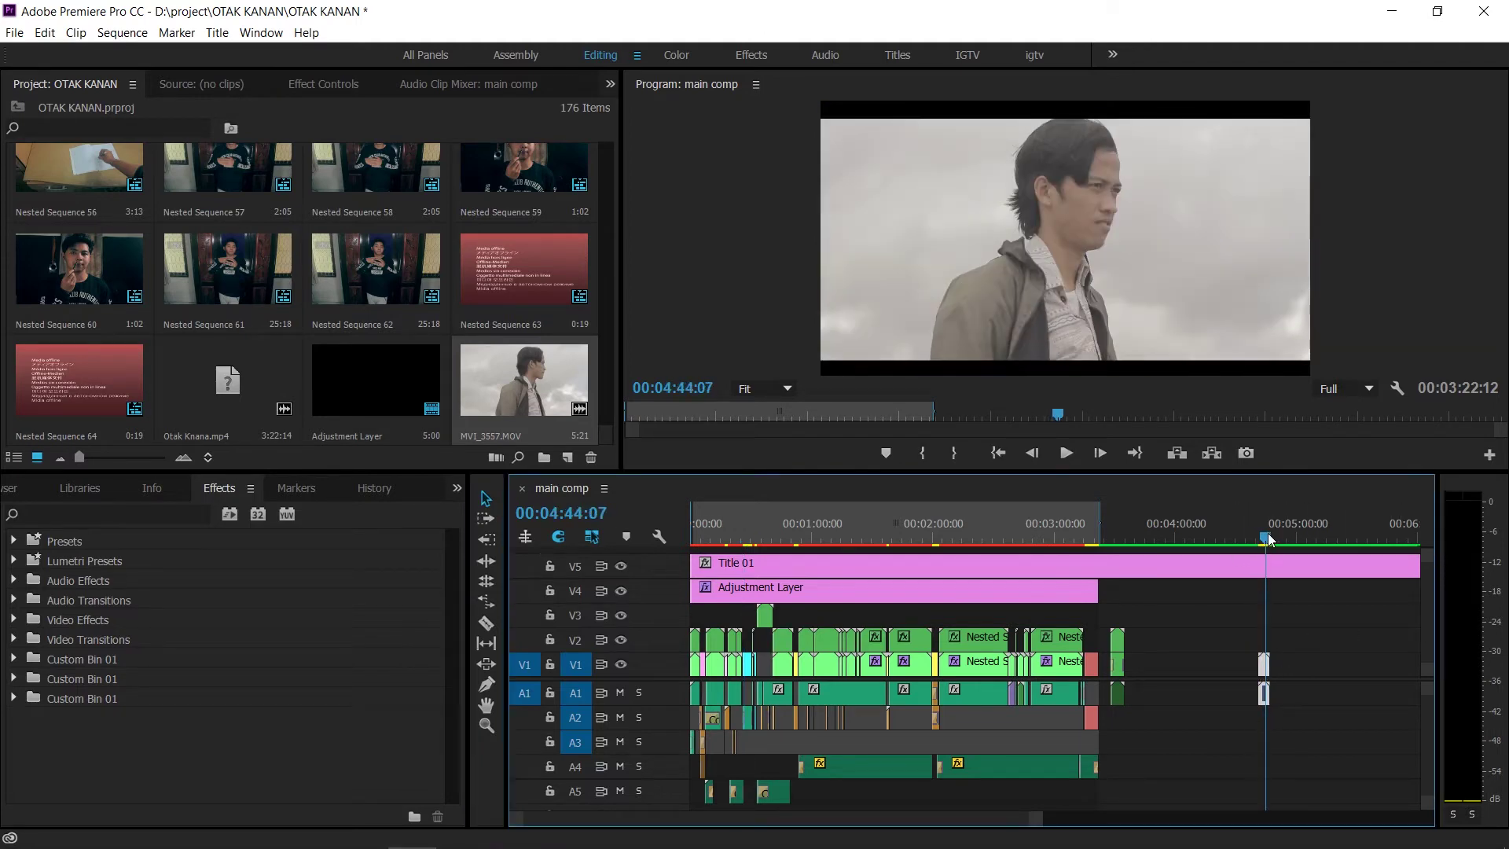
# Step: Slow down the MVI_3557.MOV clip through its Speed/Duration settings and move the playhead to 00:04:43:20
pyautogui.rightClick(1263, 667)
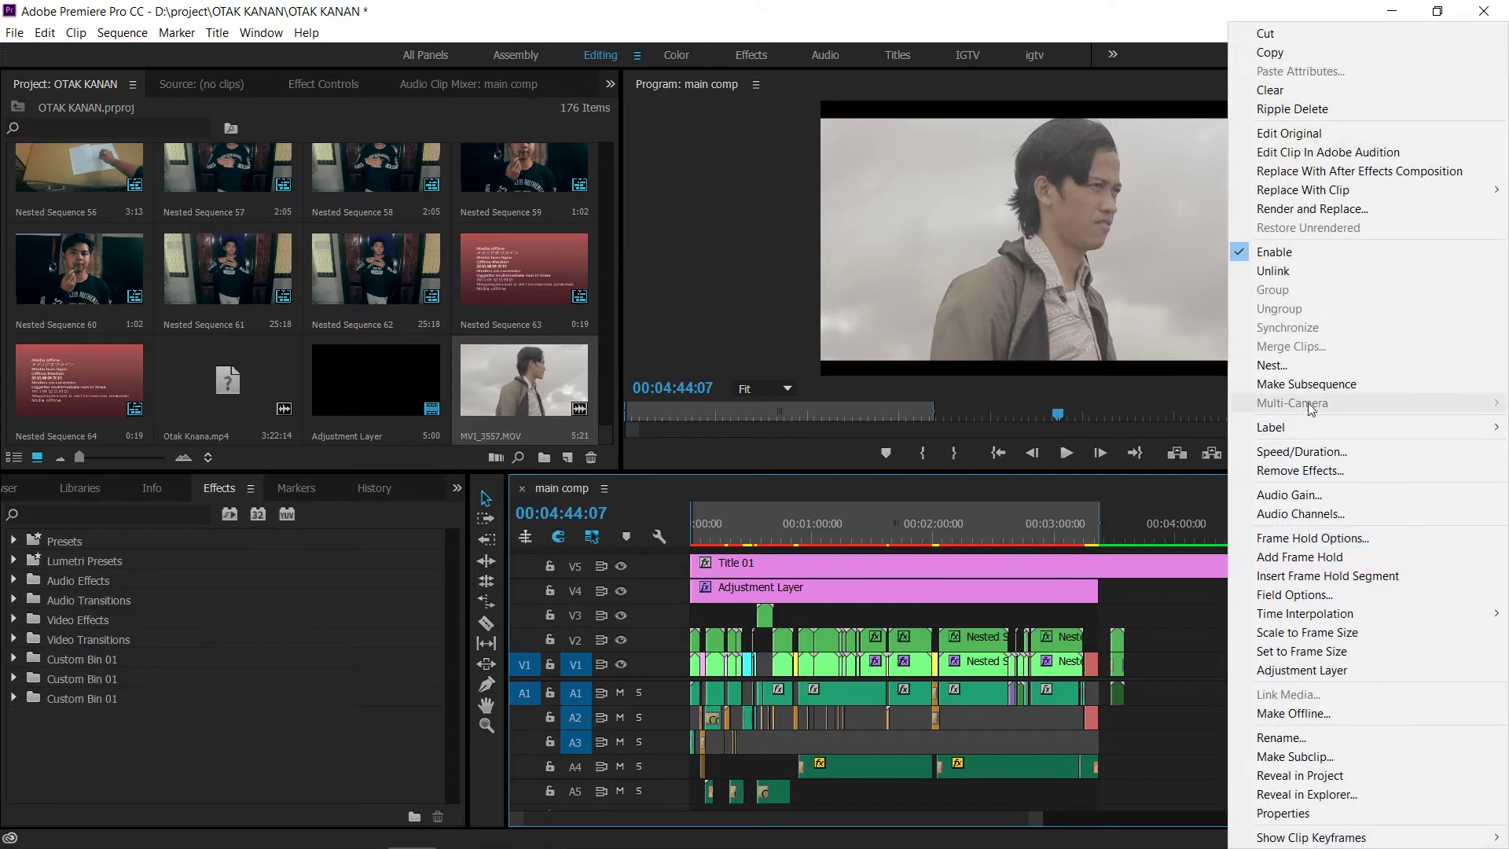
pyautogui.click(1297, 452)
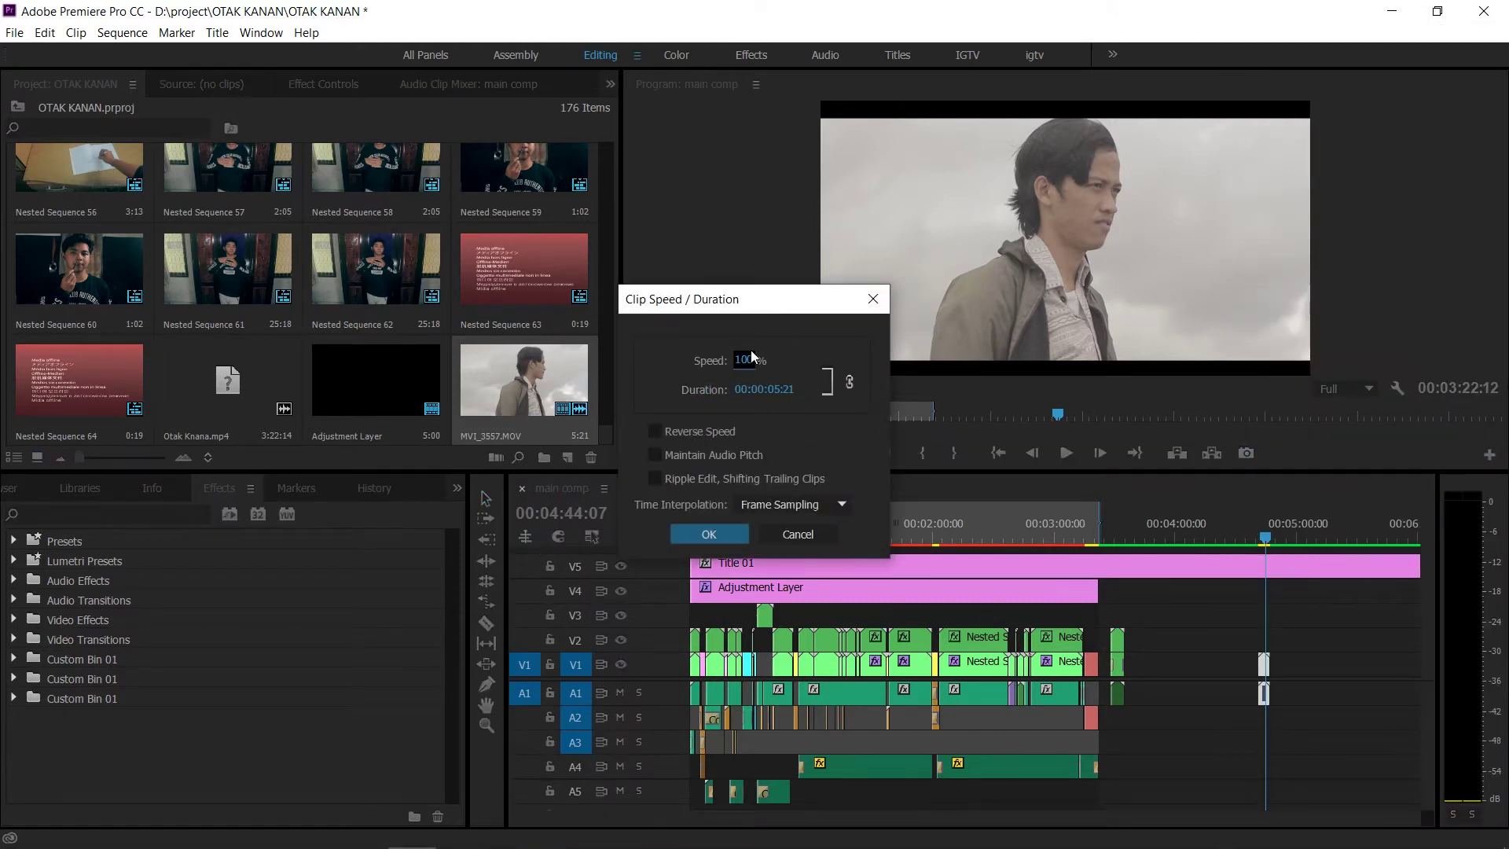
pyautogui.moveTo(726, 361); pyautogui.dragTo(512, 387)
pyautogui.click(709, 535)
pyautogui.moveTo(1265, 538); pyautogui.dragTo(1264, 537)
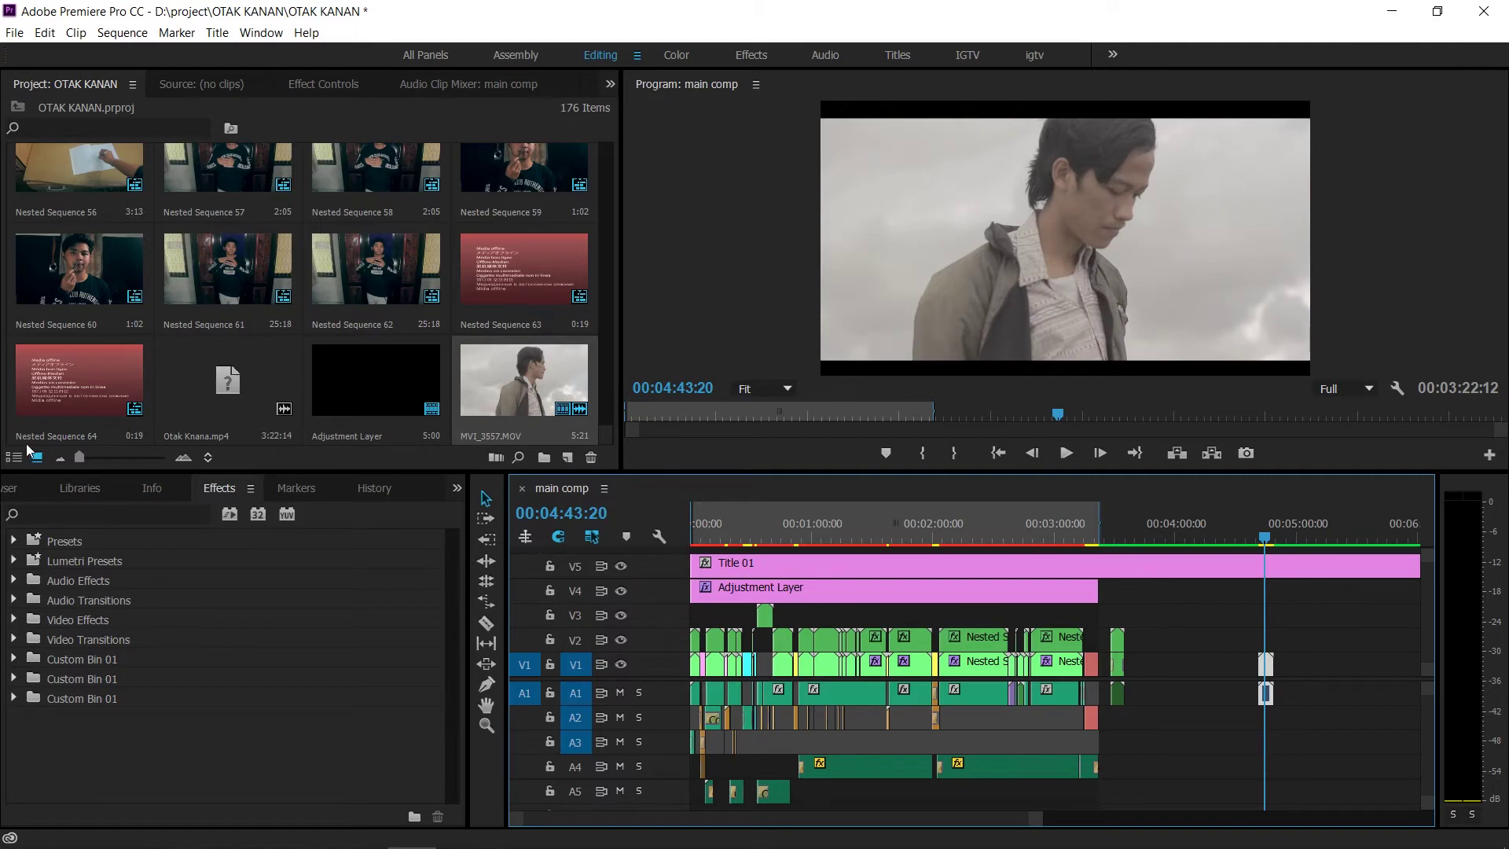
# Step: Search the effects for "warp" and apply Warp Stabilizer to the slowed MVI_3557.MOV clip
pyautogui.click(65, 511)
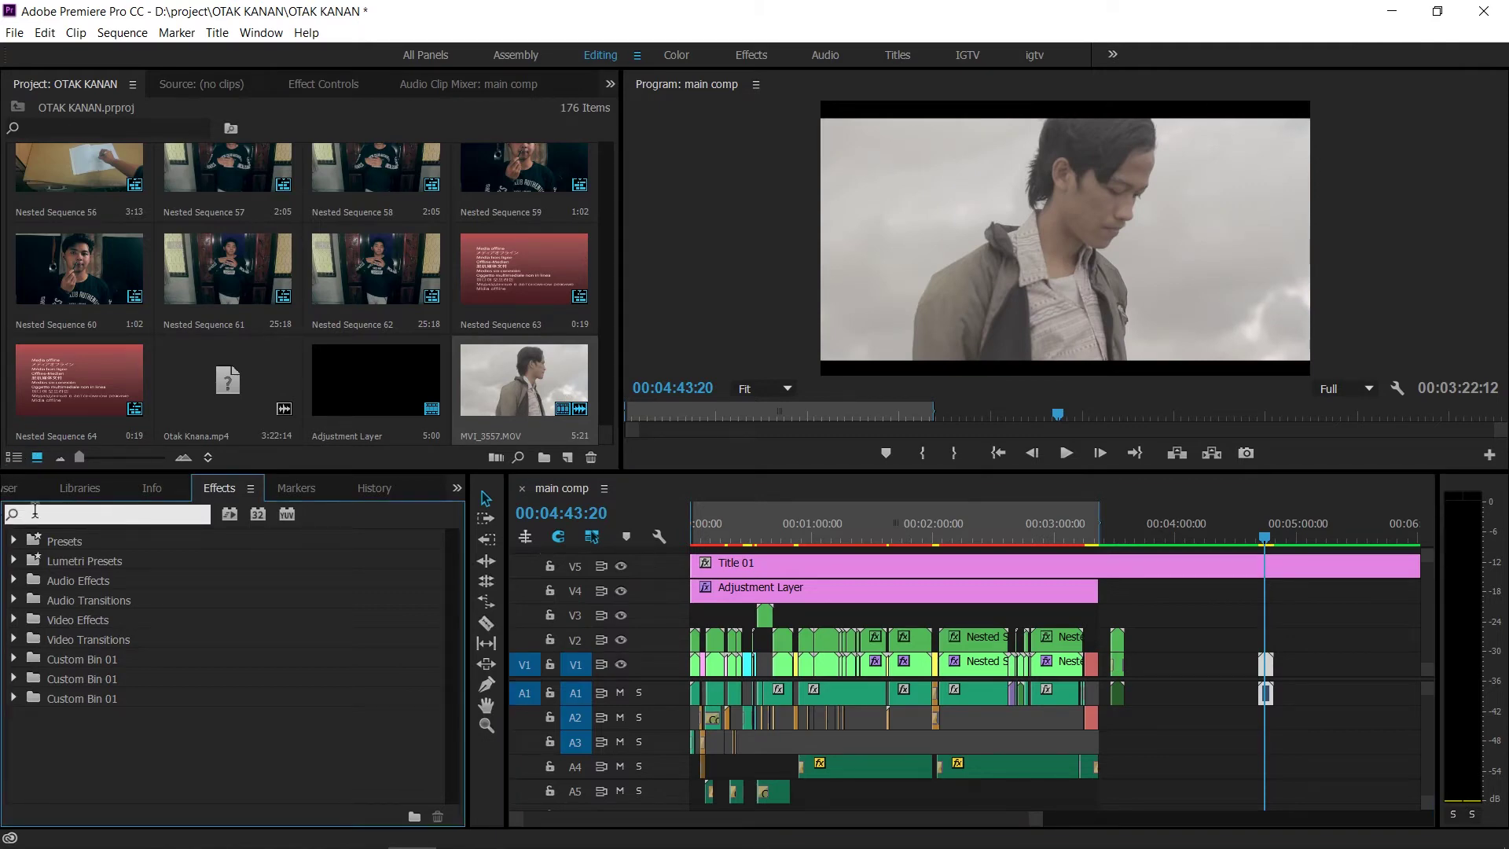
pyautogui.write('warp')
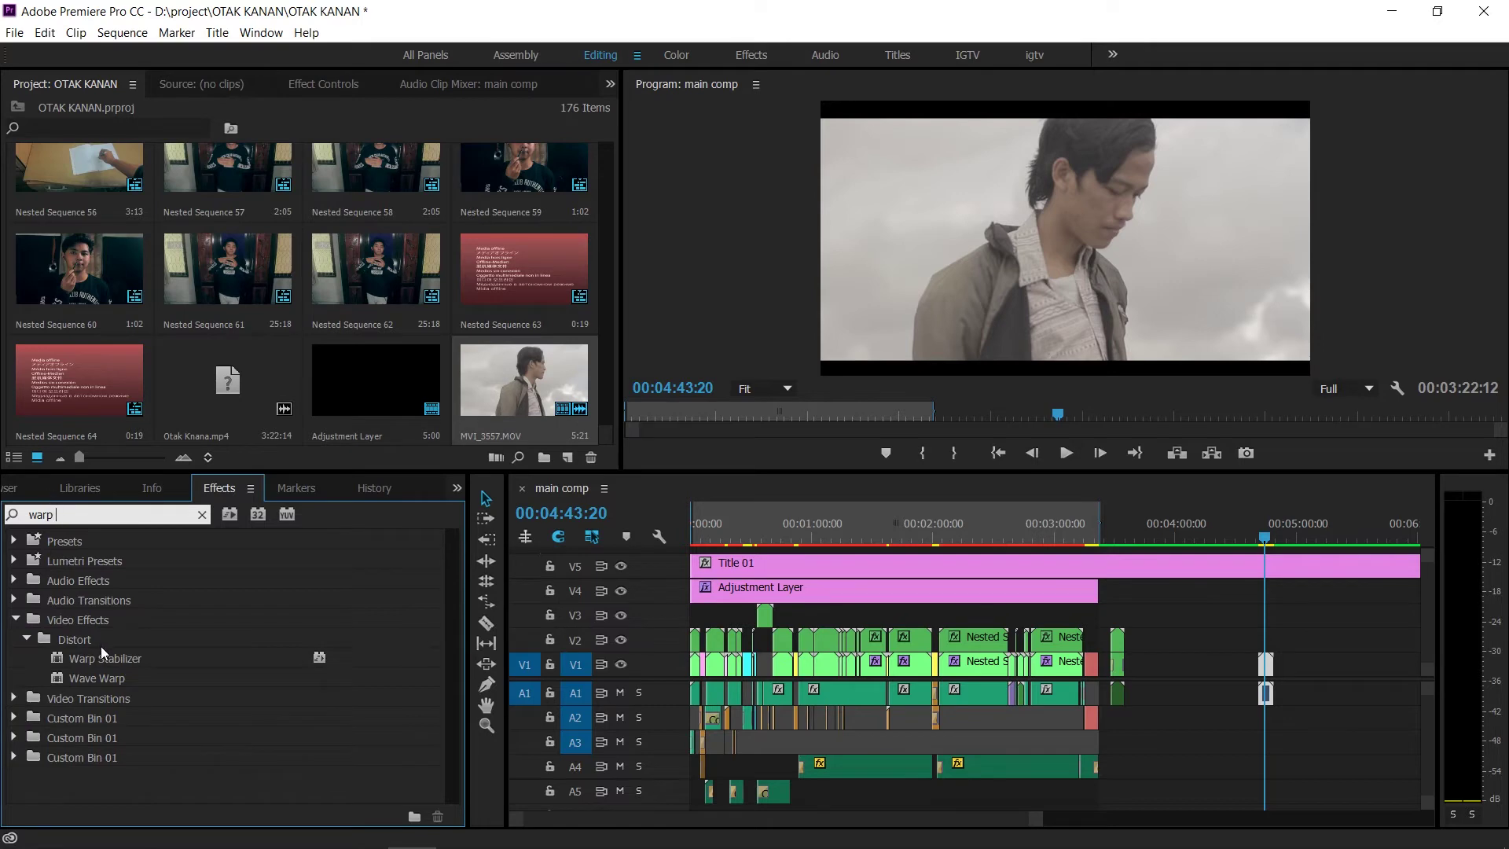
pyautogui.moveTo(85, 655); pyautogui.dragTo(224, 668)
pyautogui.moveTo(1262, 662); pyautogui.dragTo(1264, 664)
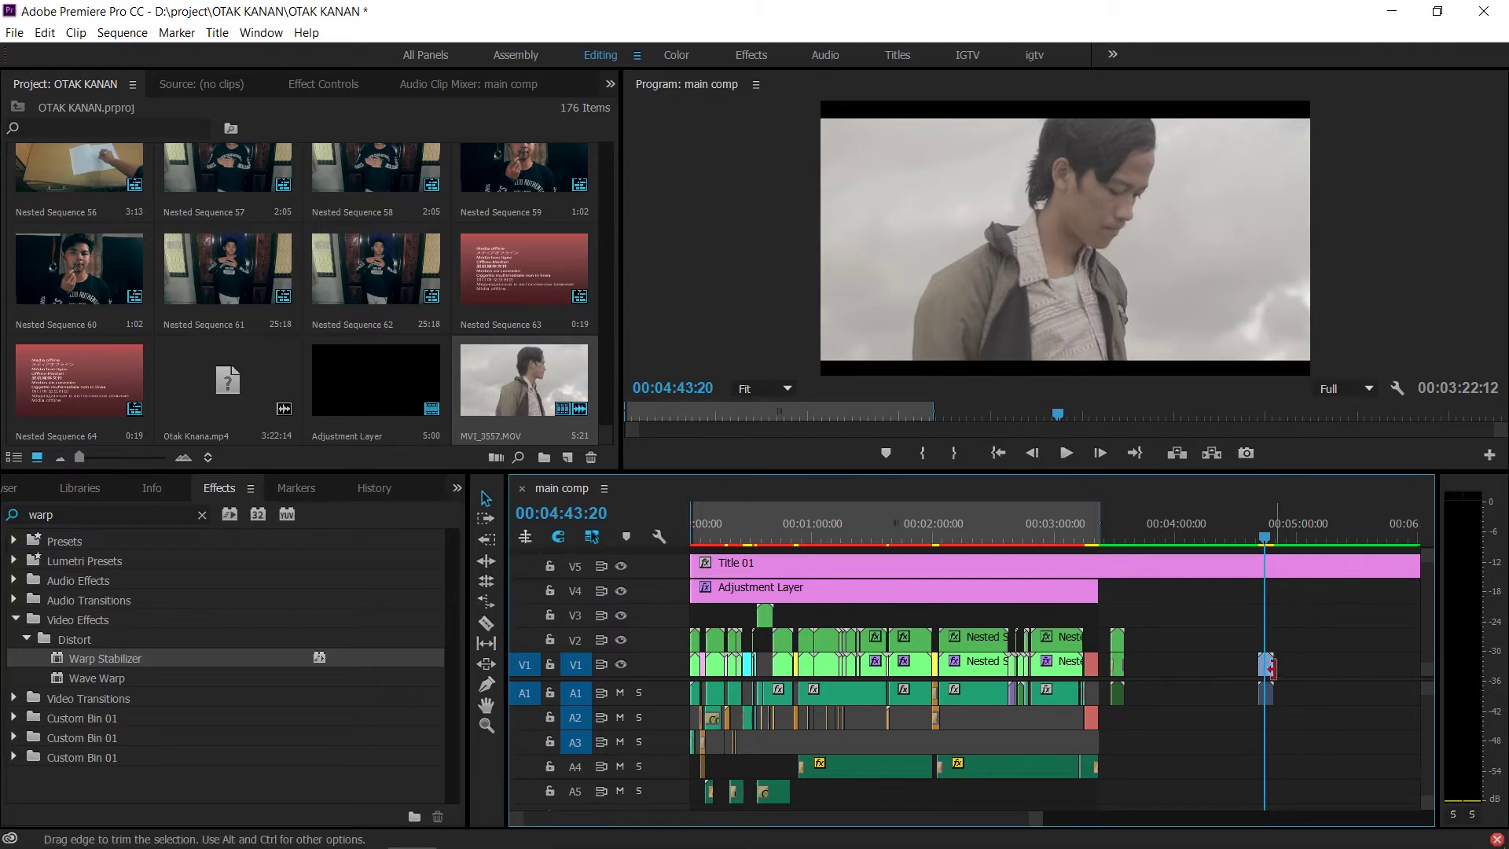
# Step: Nest the MVI_3557.MOV clip and apply Warp Stabilizer to the nested sequence, opening its effect settings
pyautogui.rightClick(1266, 667)
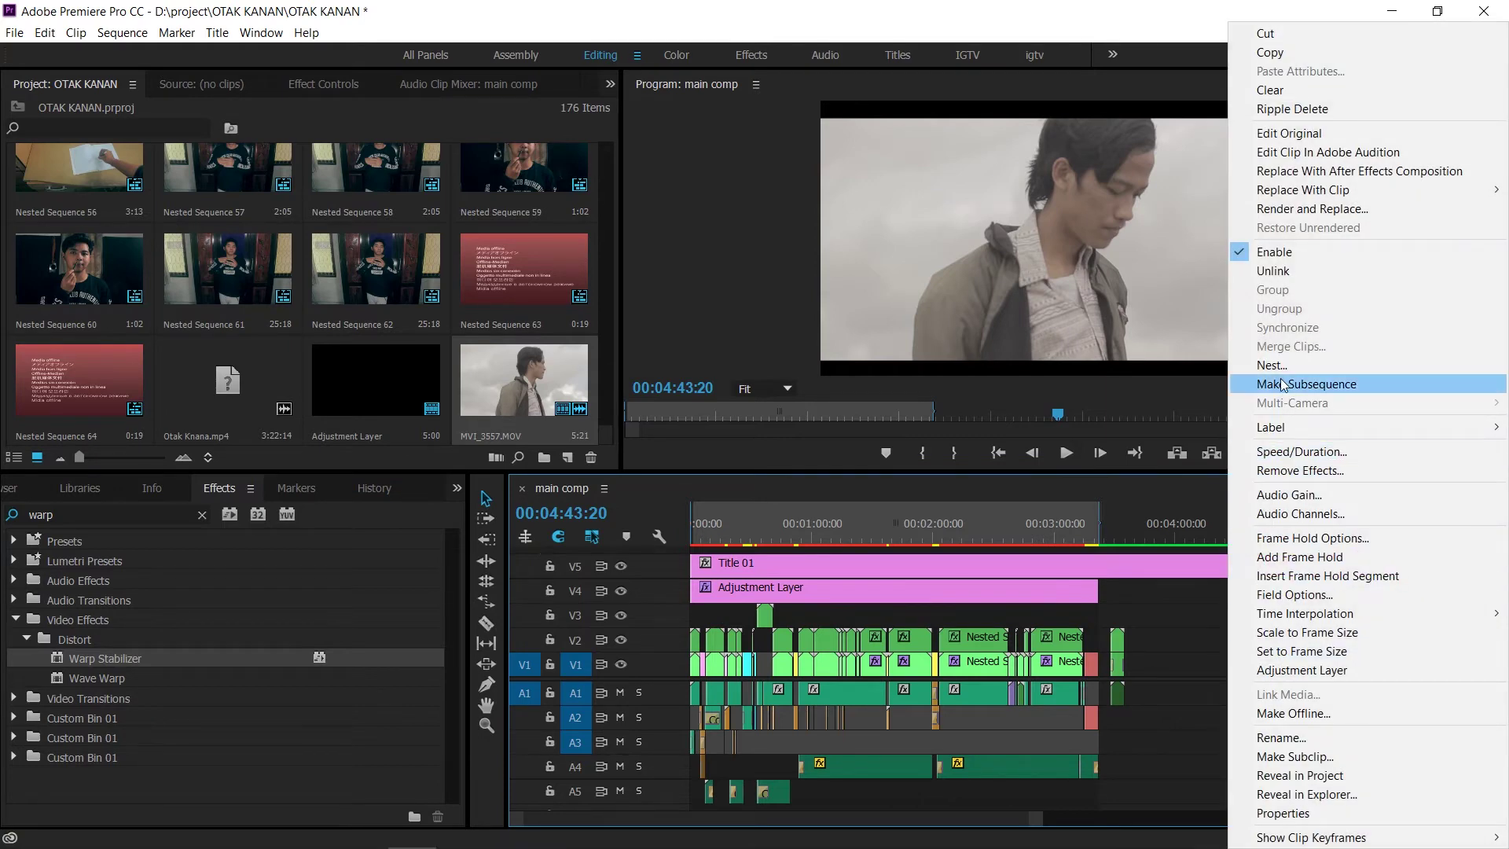
pyautogui.click(1274, 365)
pyautogui.click(733, 454)
pyautogui.moveTo(128, 655); pyautogui.dragTo(1193, 664)
pyautogui.click(330, 85)
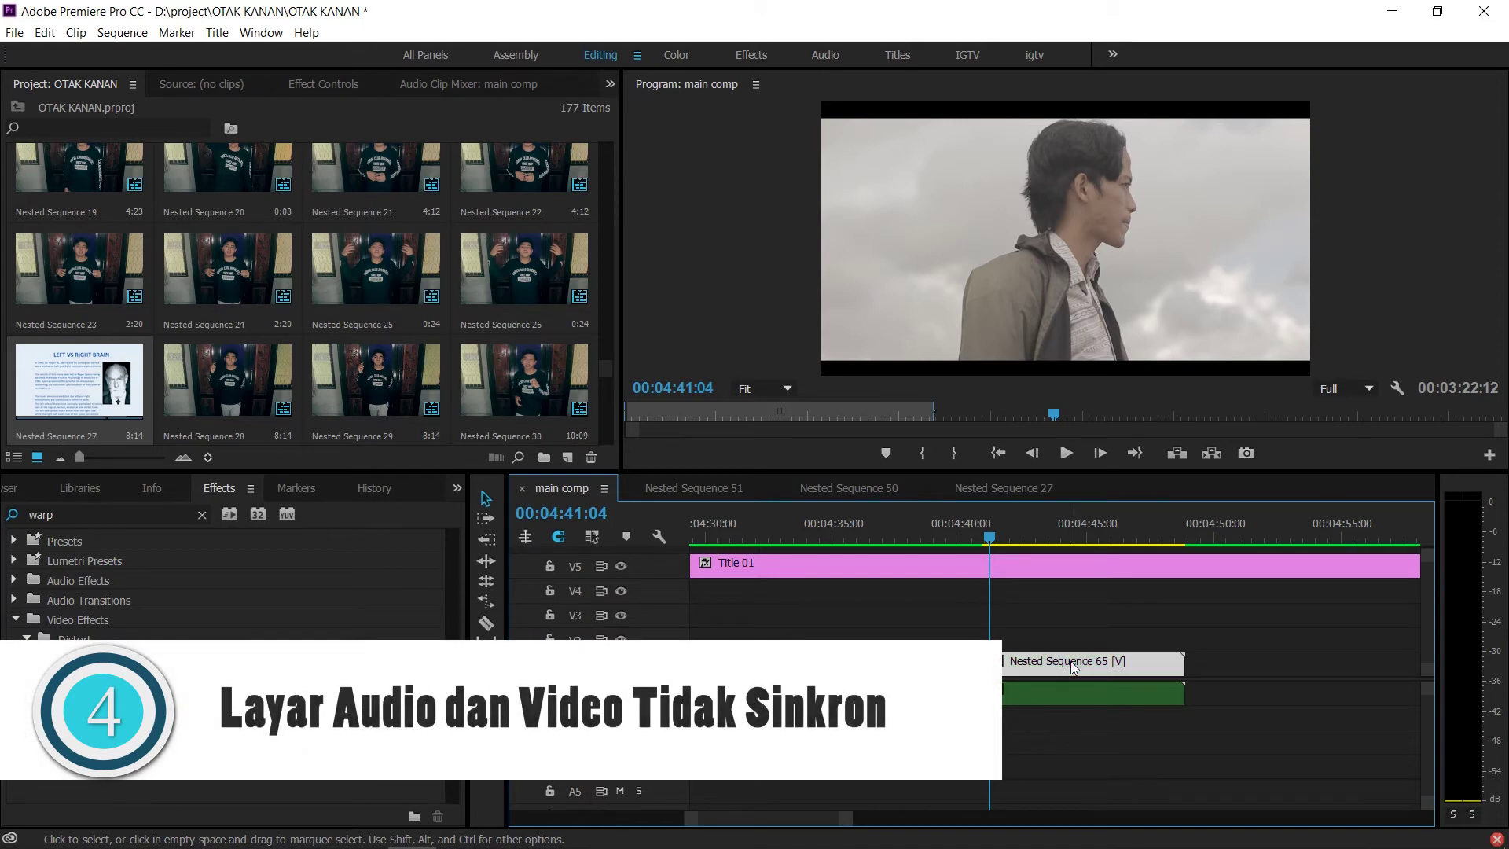
# Step: Try moving the video and audio parts of Nested Sequence 65 separately along the timeline
pyautogui.click(1046, 692)
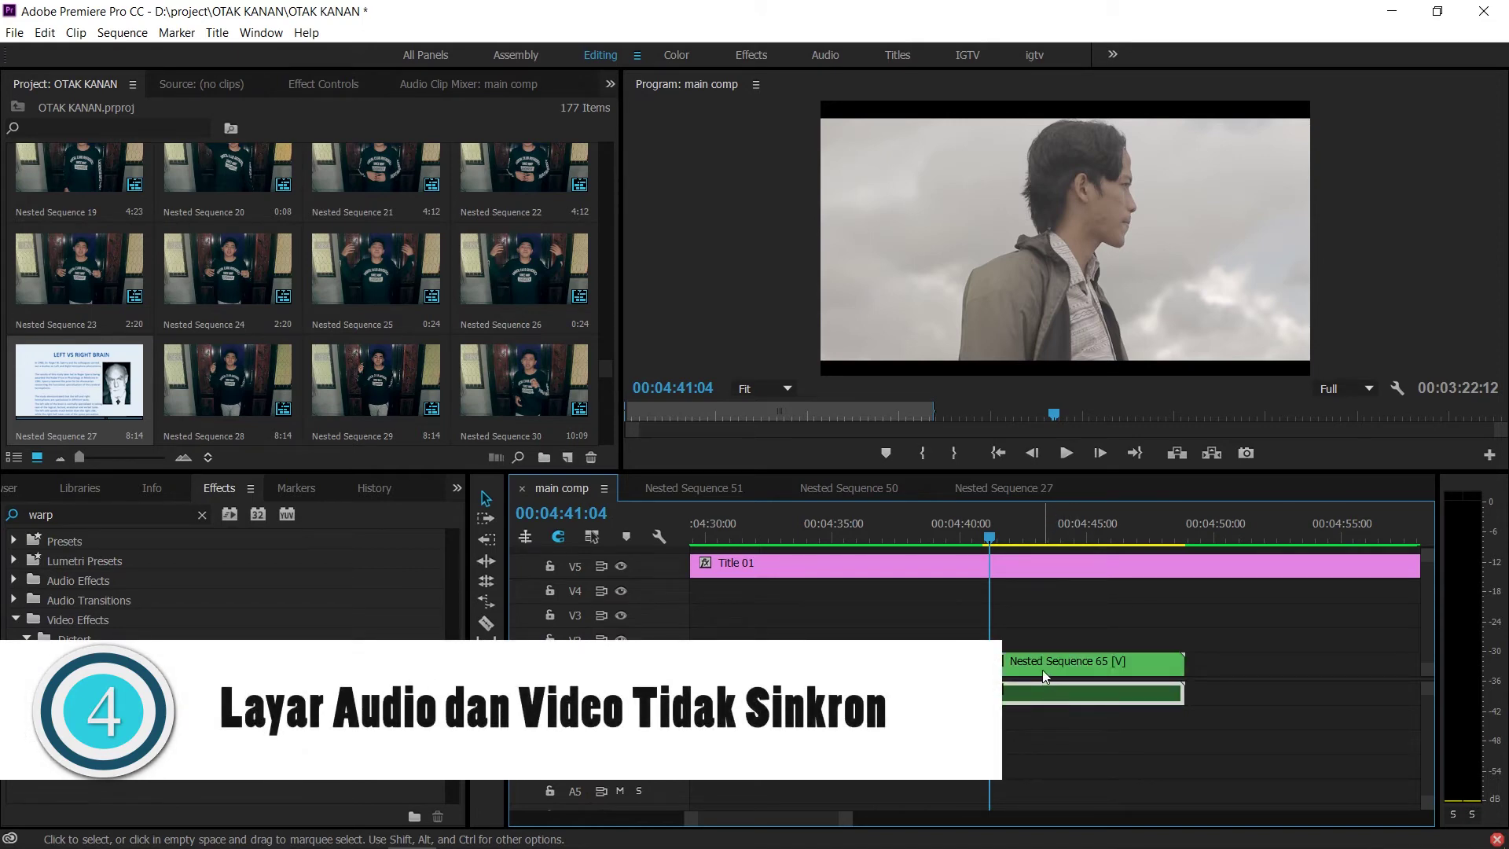
pyautogui.click(1066, 740)
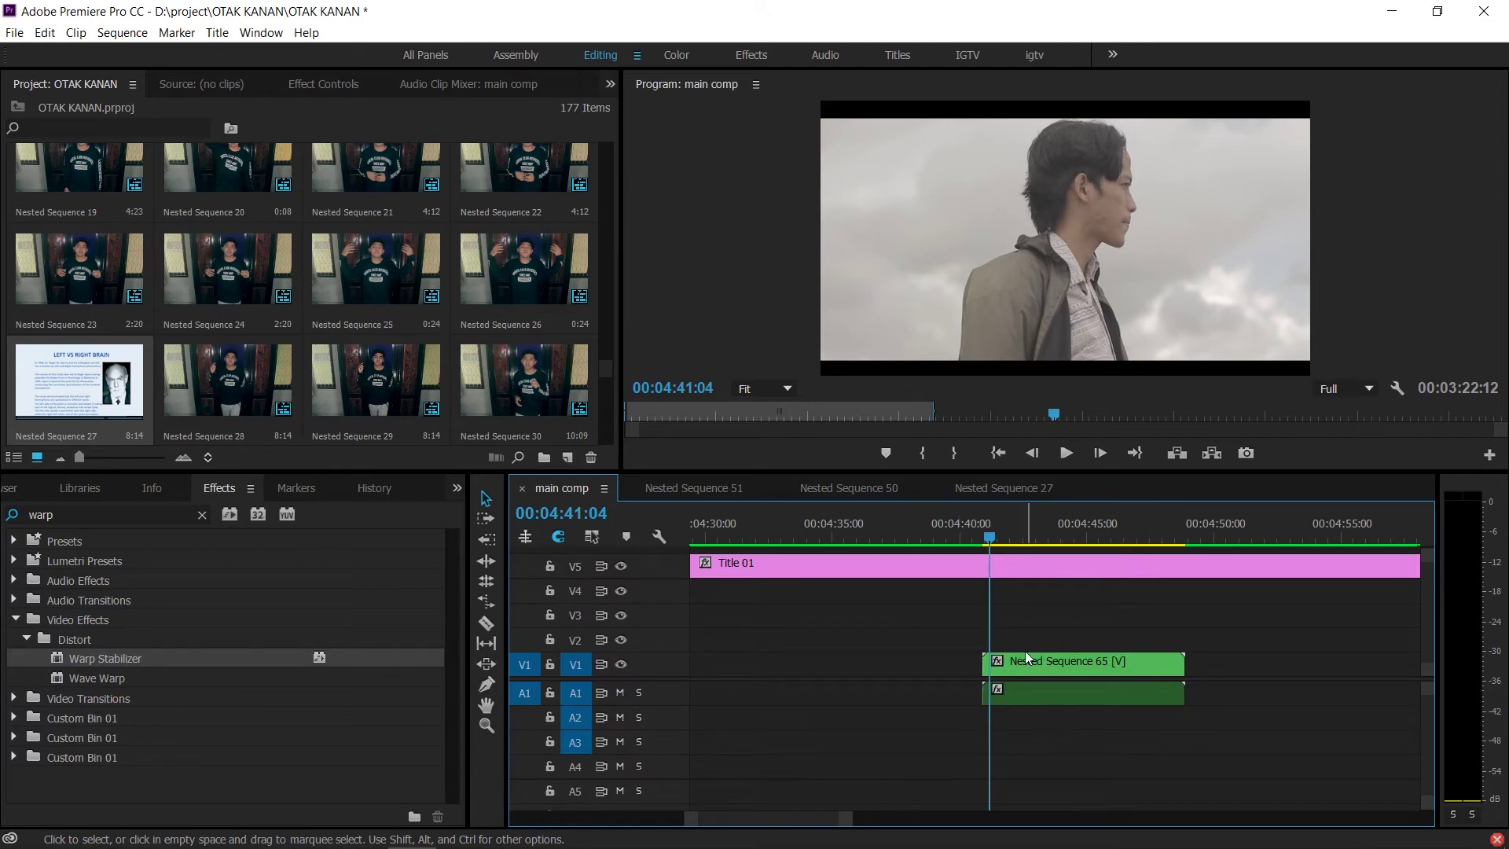
pyautogui.moveTo(1016, 663); pyautogui.dragTo(1210, 676)
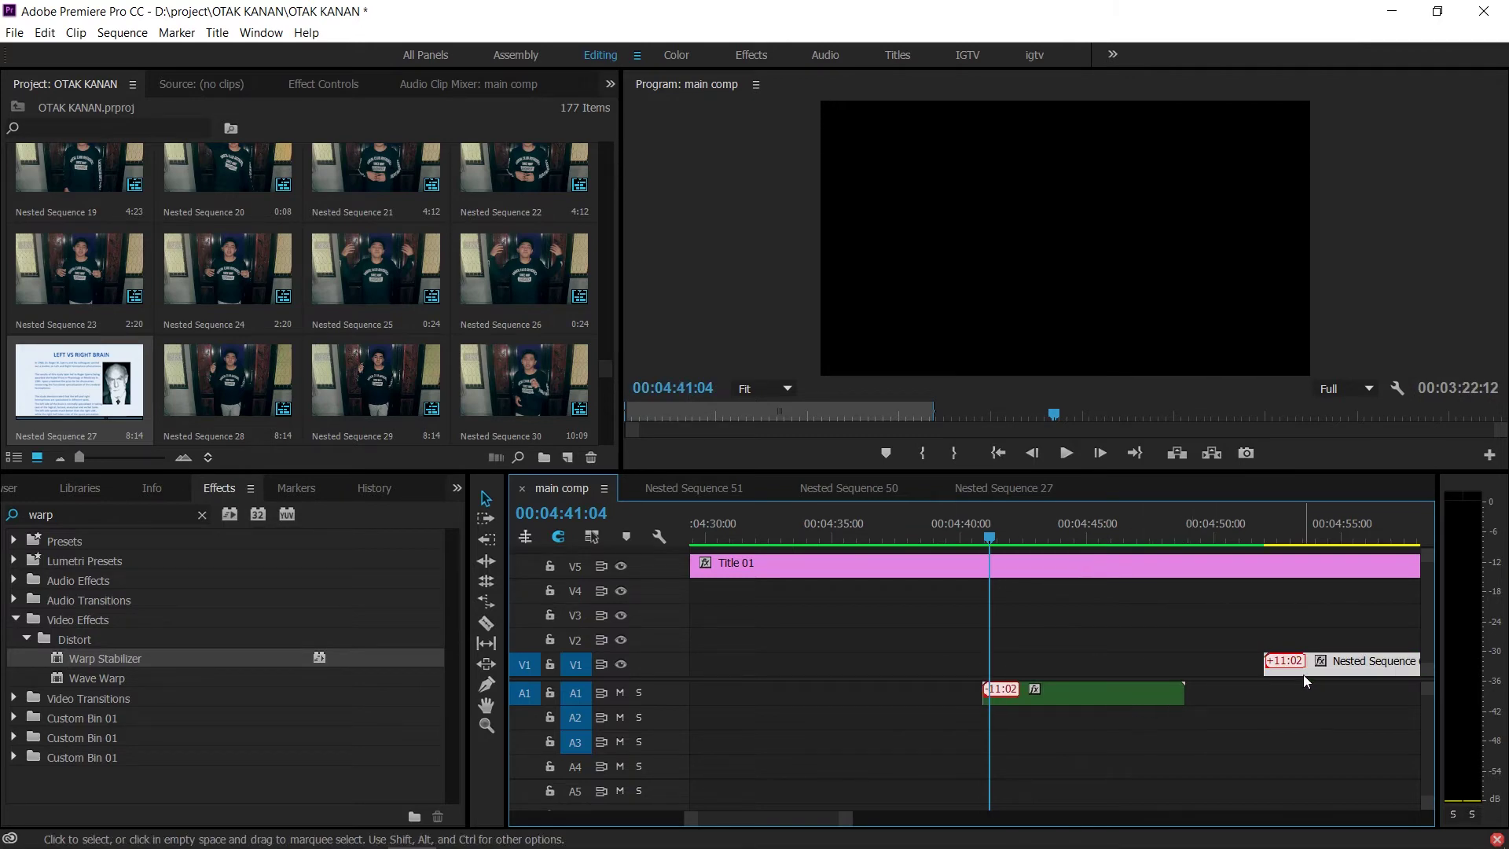
pyautogui.moveTo(1375, 667); pyautogui.dragTo(917, 697)
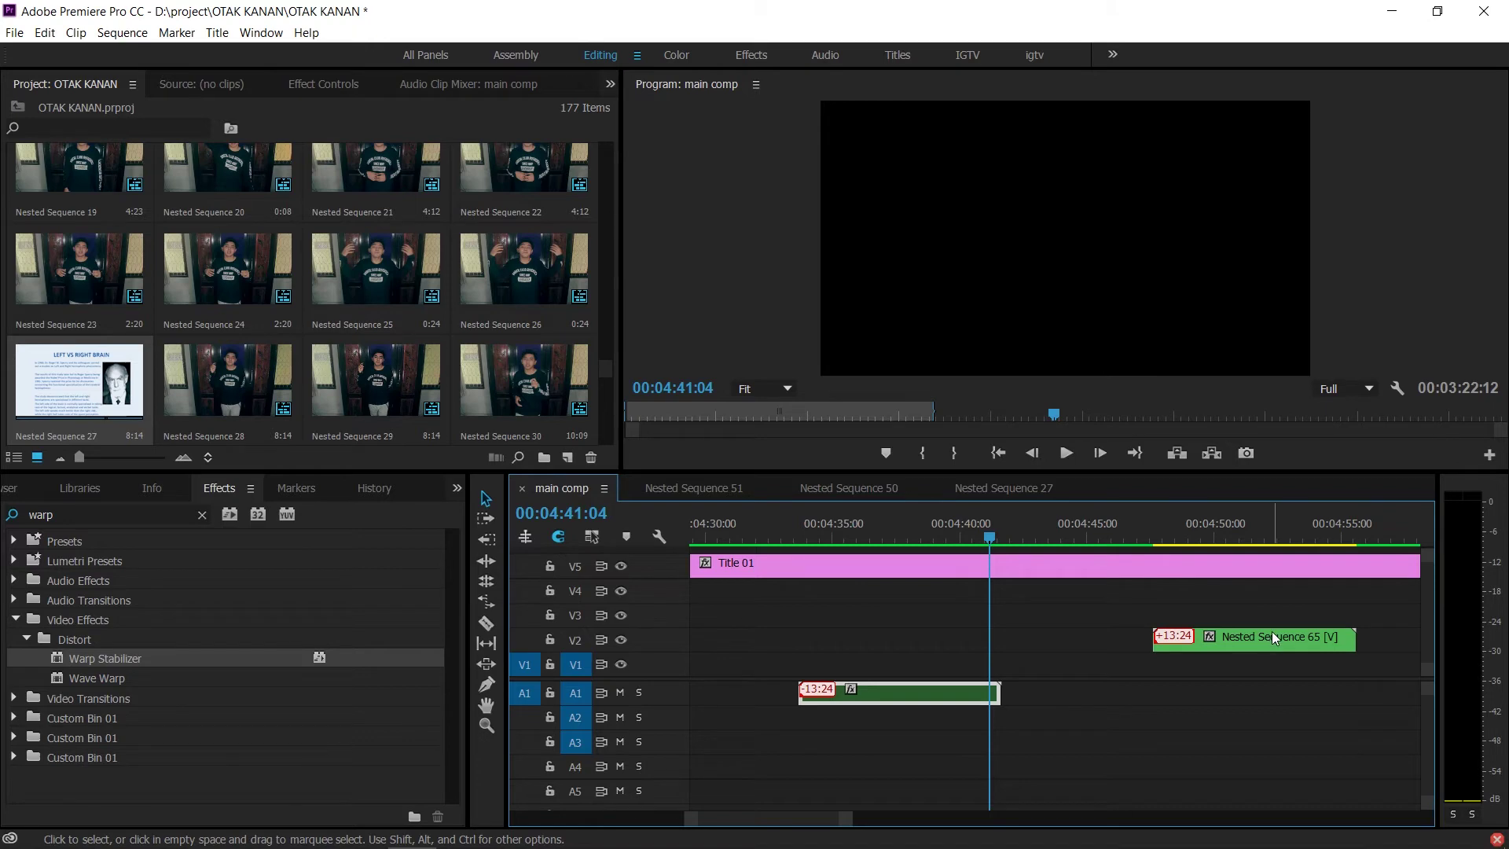
pyautogui.press('Escape')
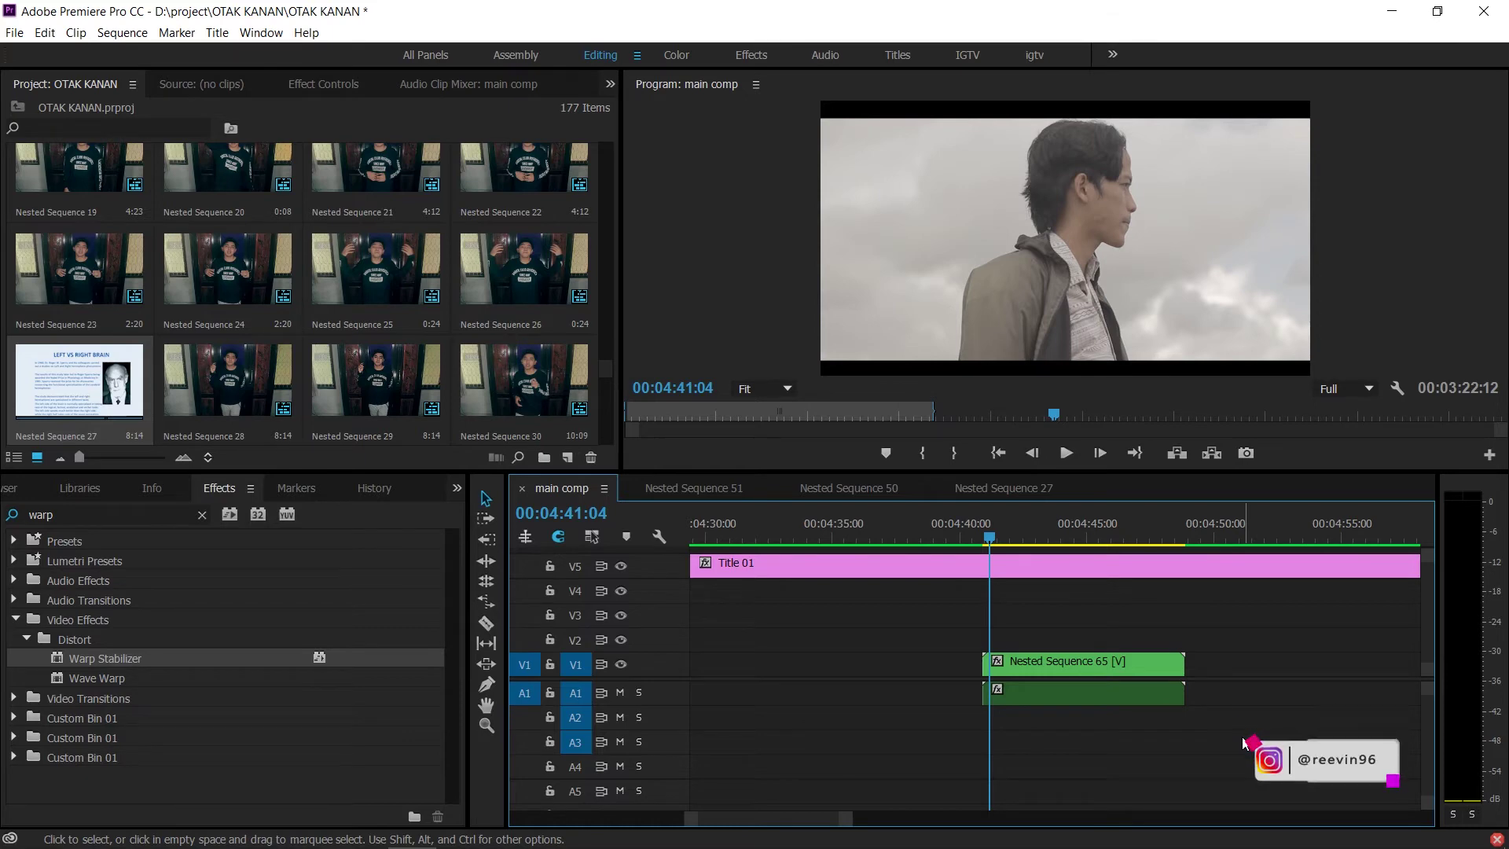
pyautogui.moveTo(1228, 755); pyautogui.dragTo(1101, 684)
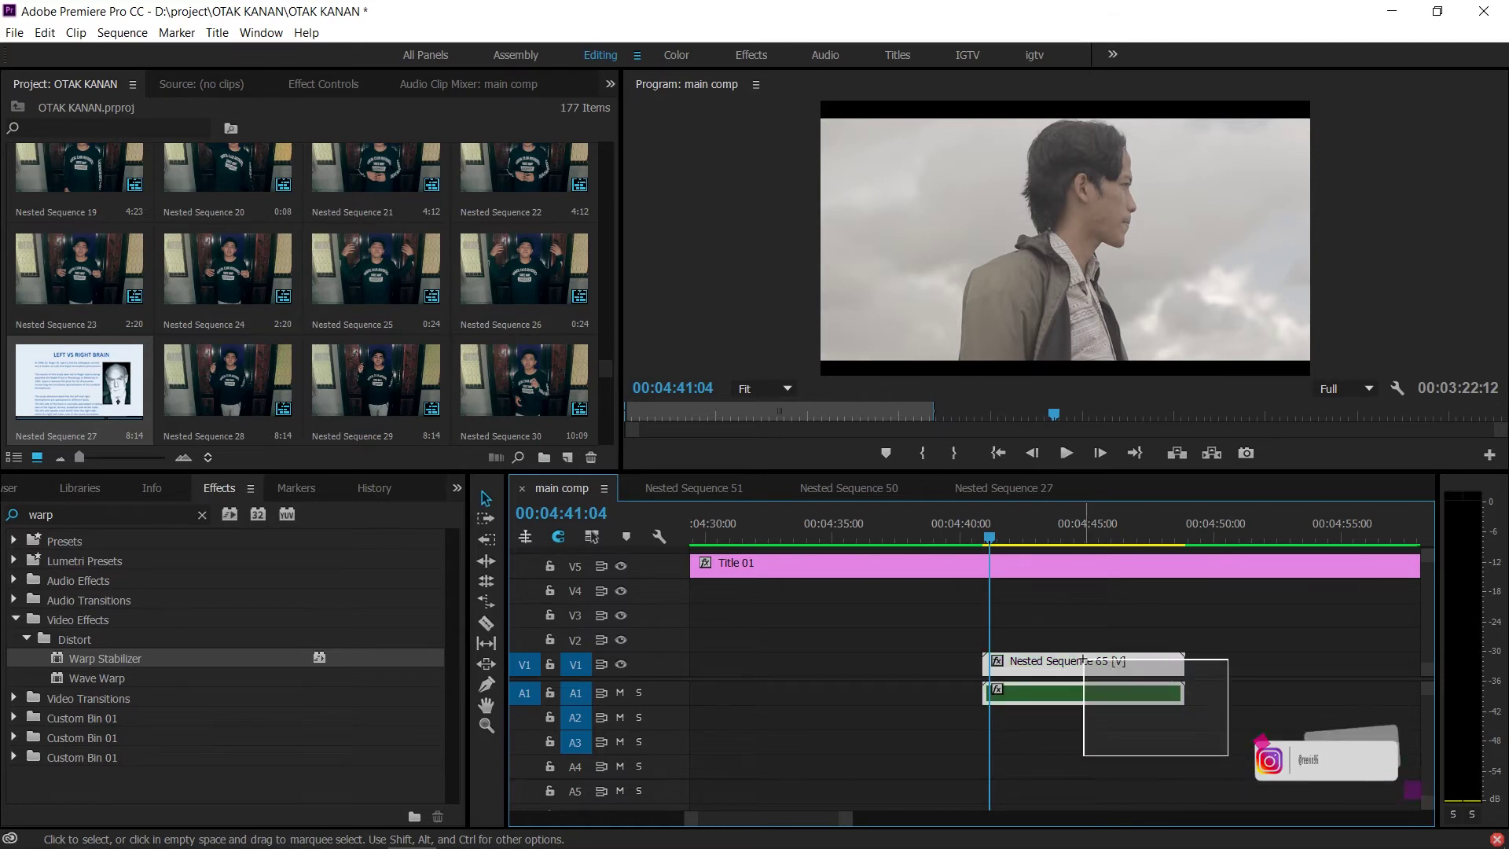
pyautogui.rightClick(1109, 683)
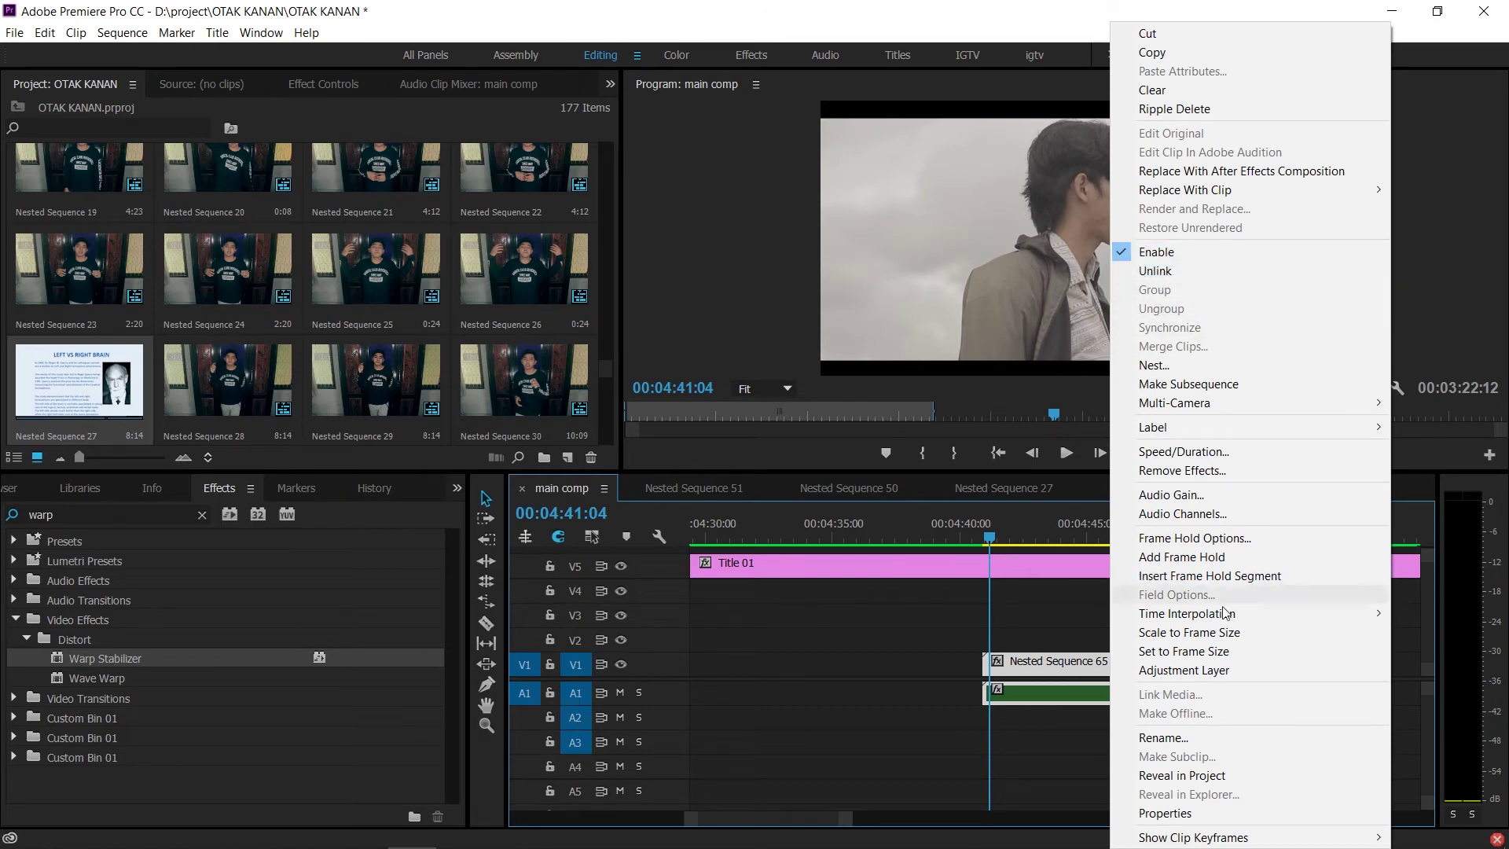
pyautogui.click(1078, 614)
pyautogui.moveTo(1236, 734); pyautogui.dragTo(1189, 761)
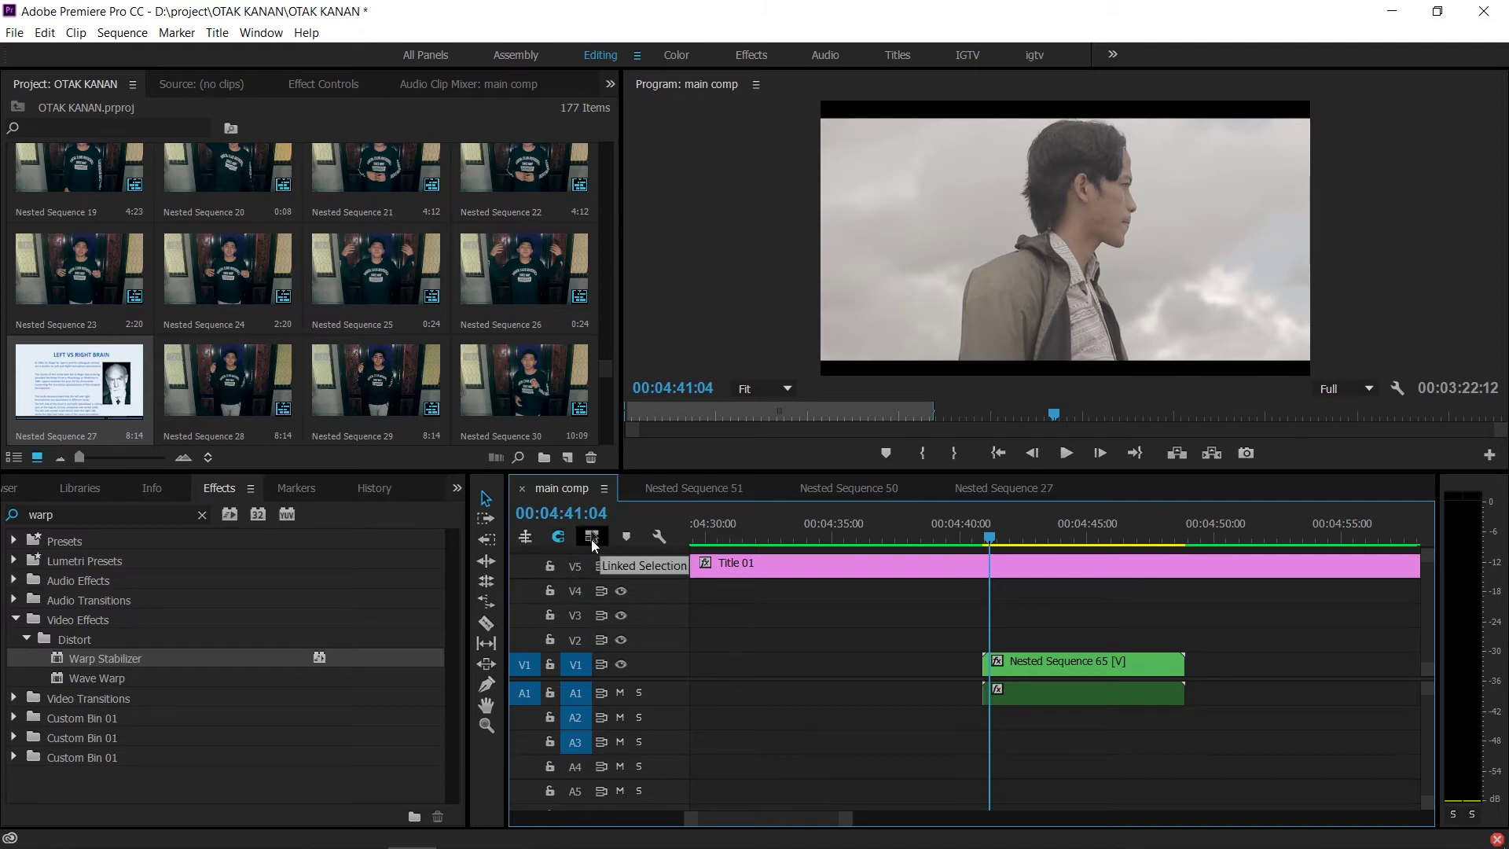
# Step: Turn on Linked Selection and move Nested Sequence 65 together with its audio earlier on the timeline
pyautogui.click(590, 536)
pyautogui.click(1045, 692)
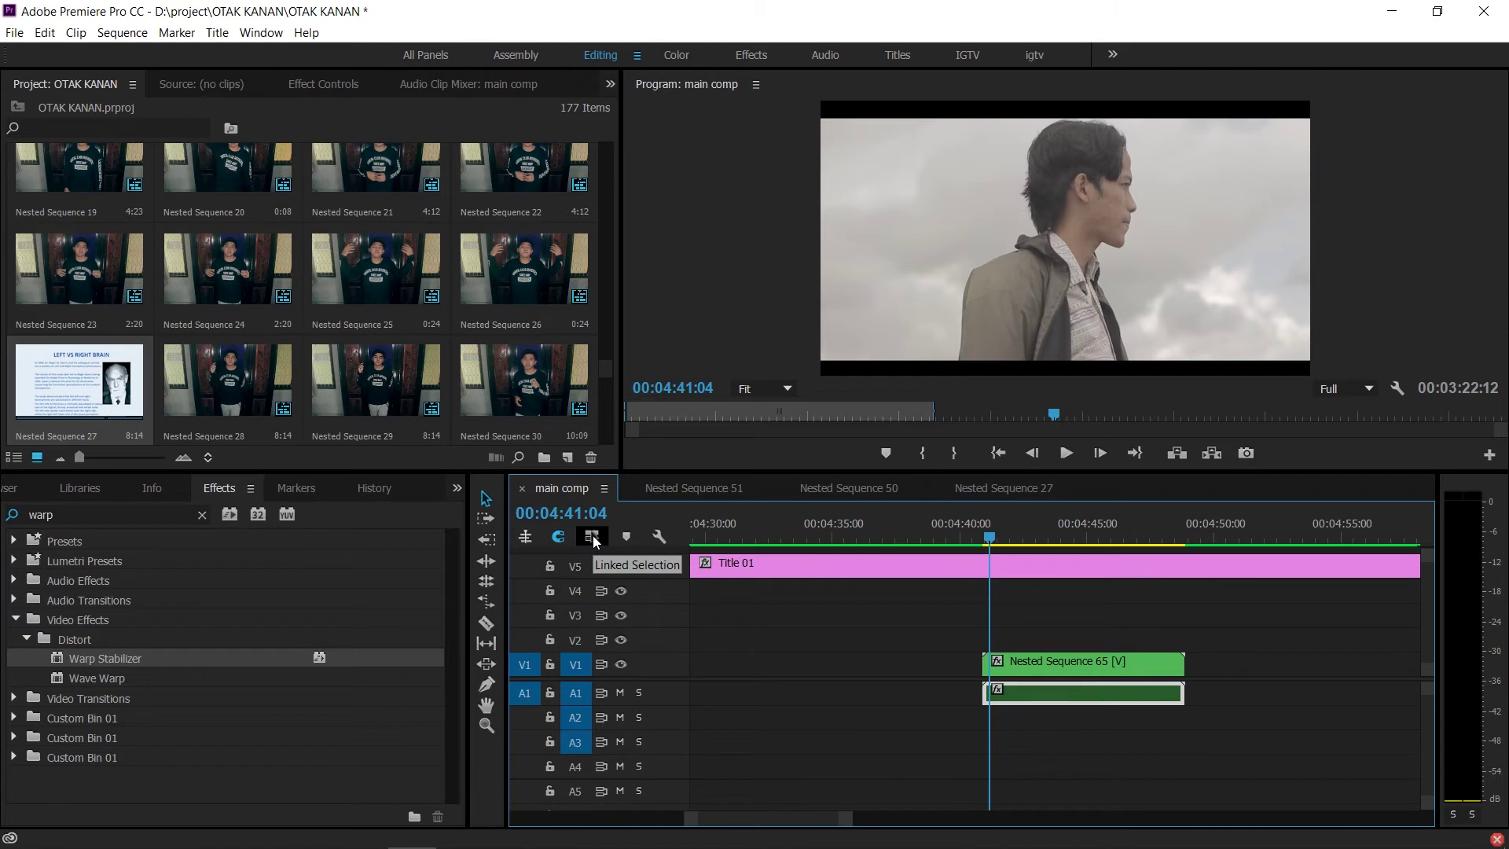
pyautogui.click(593, 535)
pyautogui.moveTo(1059, 666); pyautogui.dragTo(895, 668)
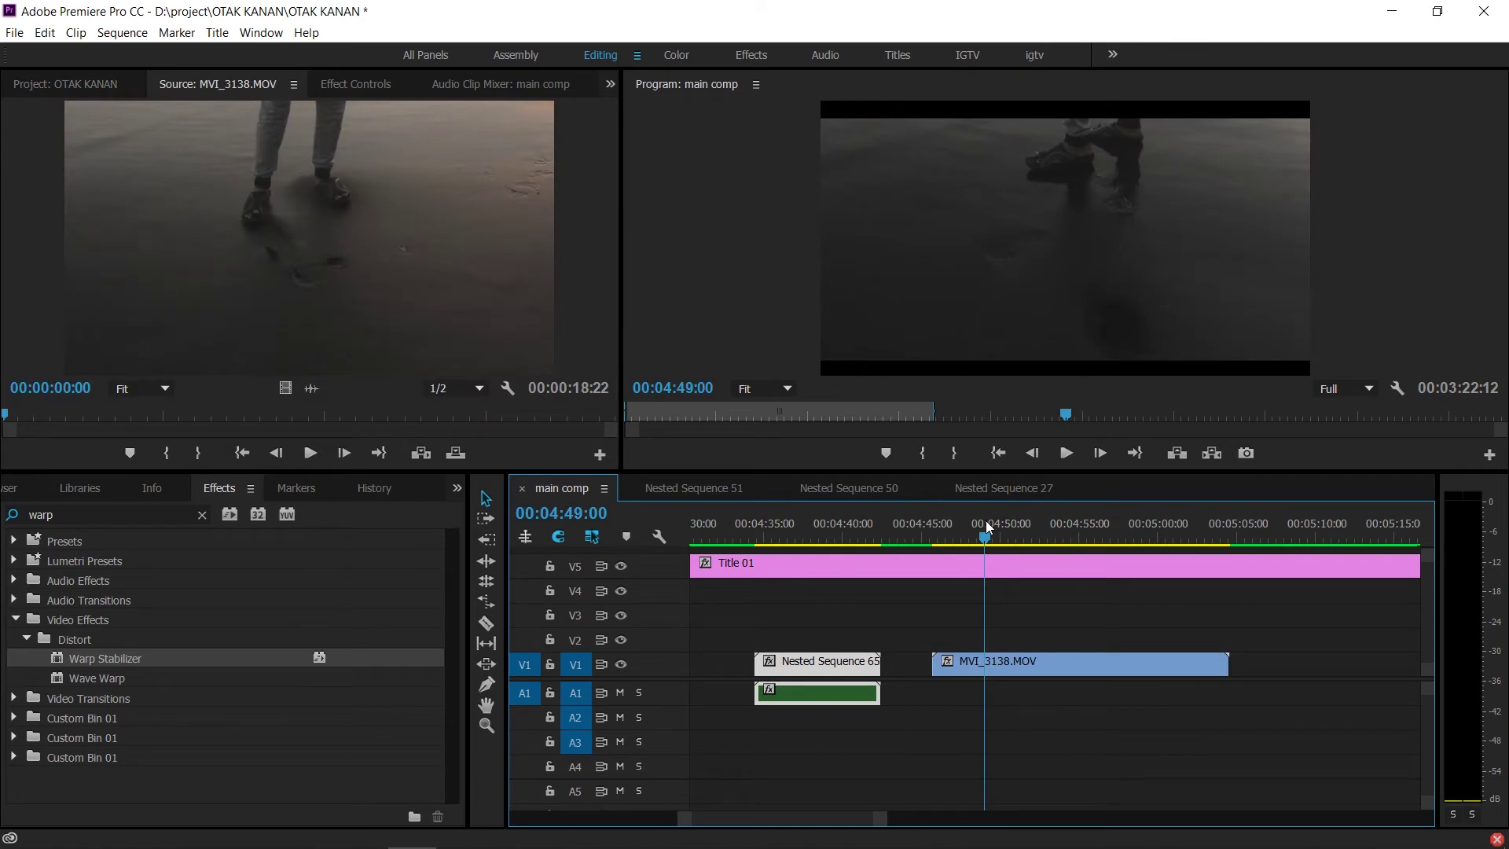
# Step: Play through part of the MVI_3138.MOV clip and place the playhead at 00:04:52:01
pyautogui.press('space')
pyautogui.press('space')
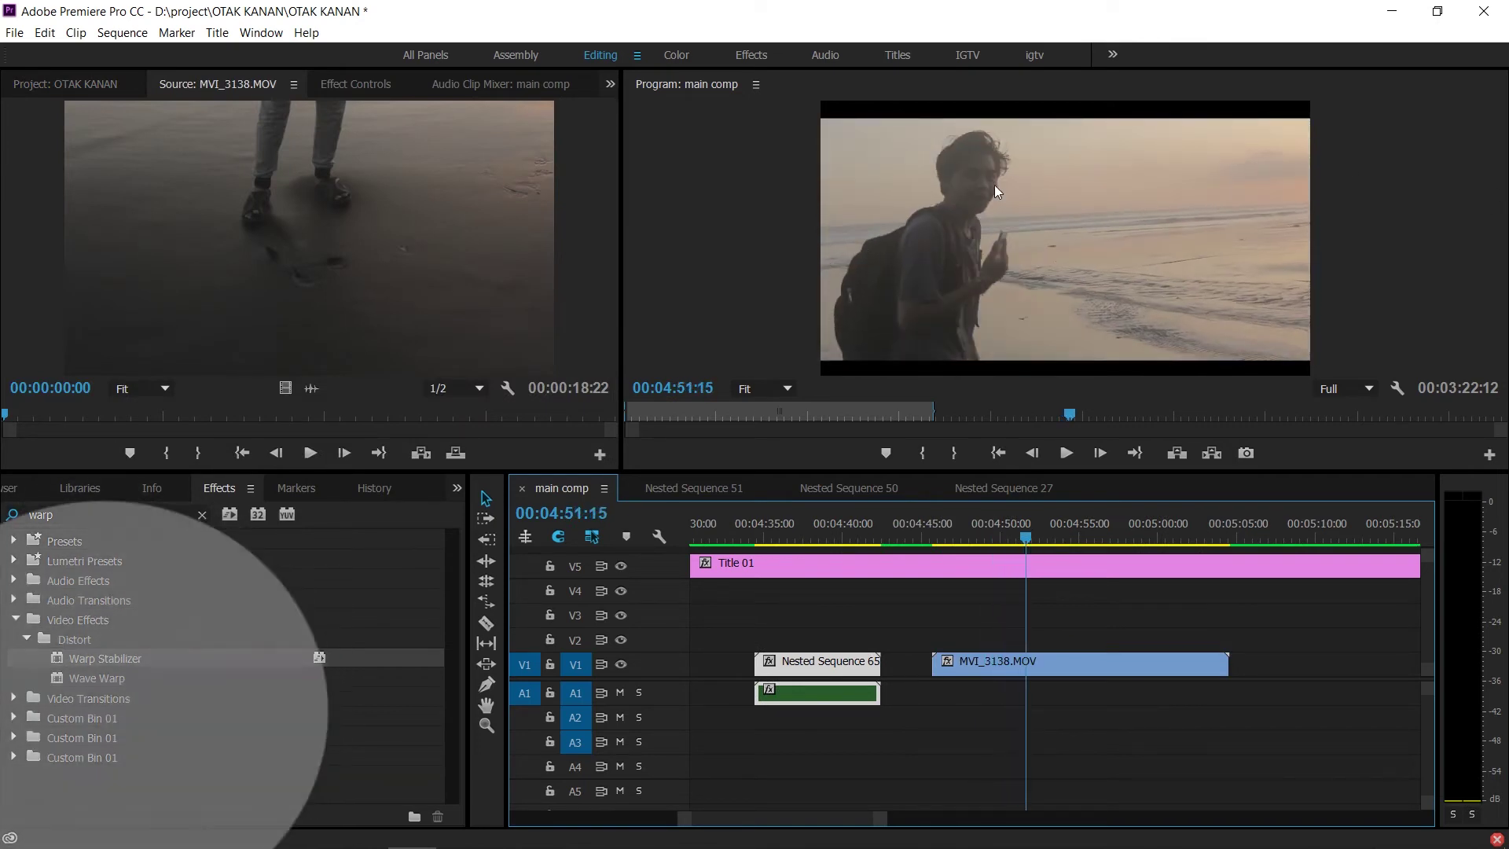
pyautogui.click(1036, 541)
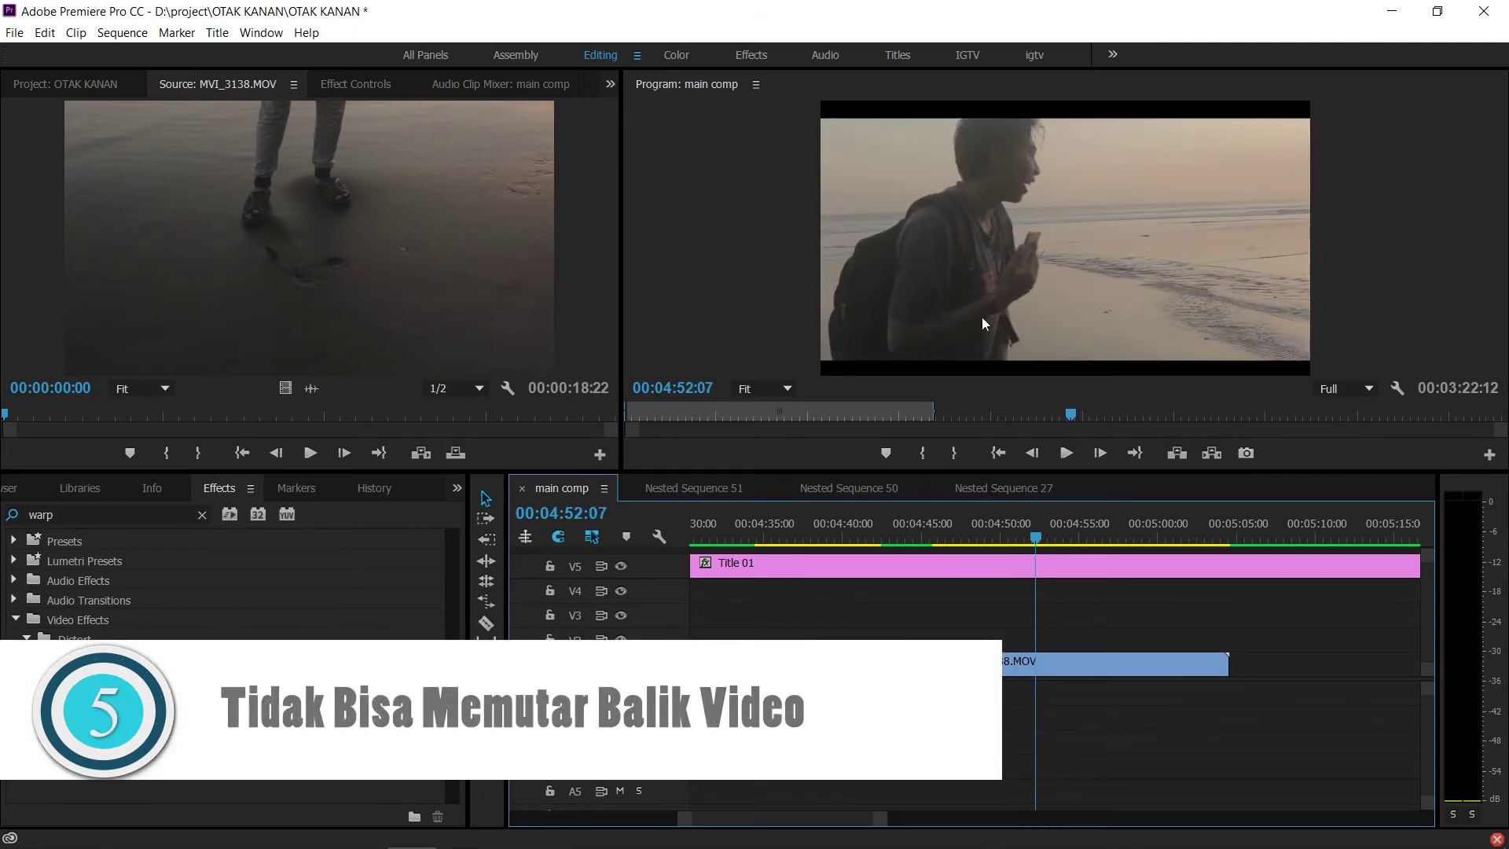
pyautogui.click(1033, 528)
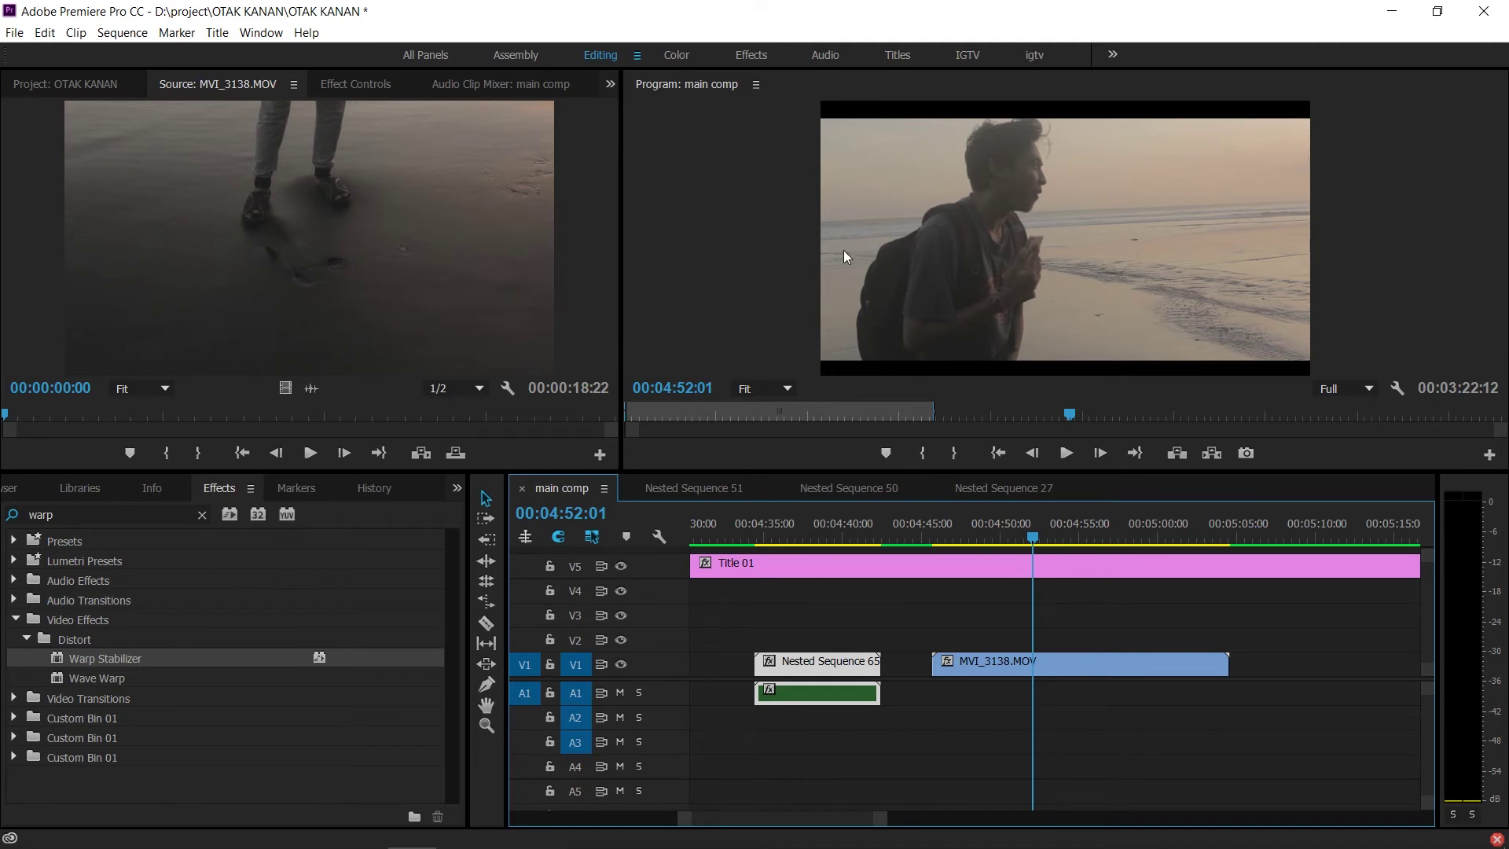
pyautogui.click(964, 248)
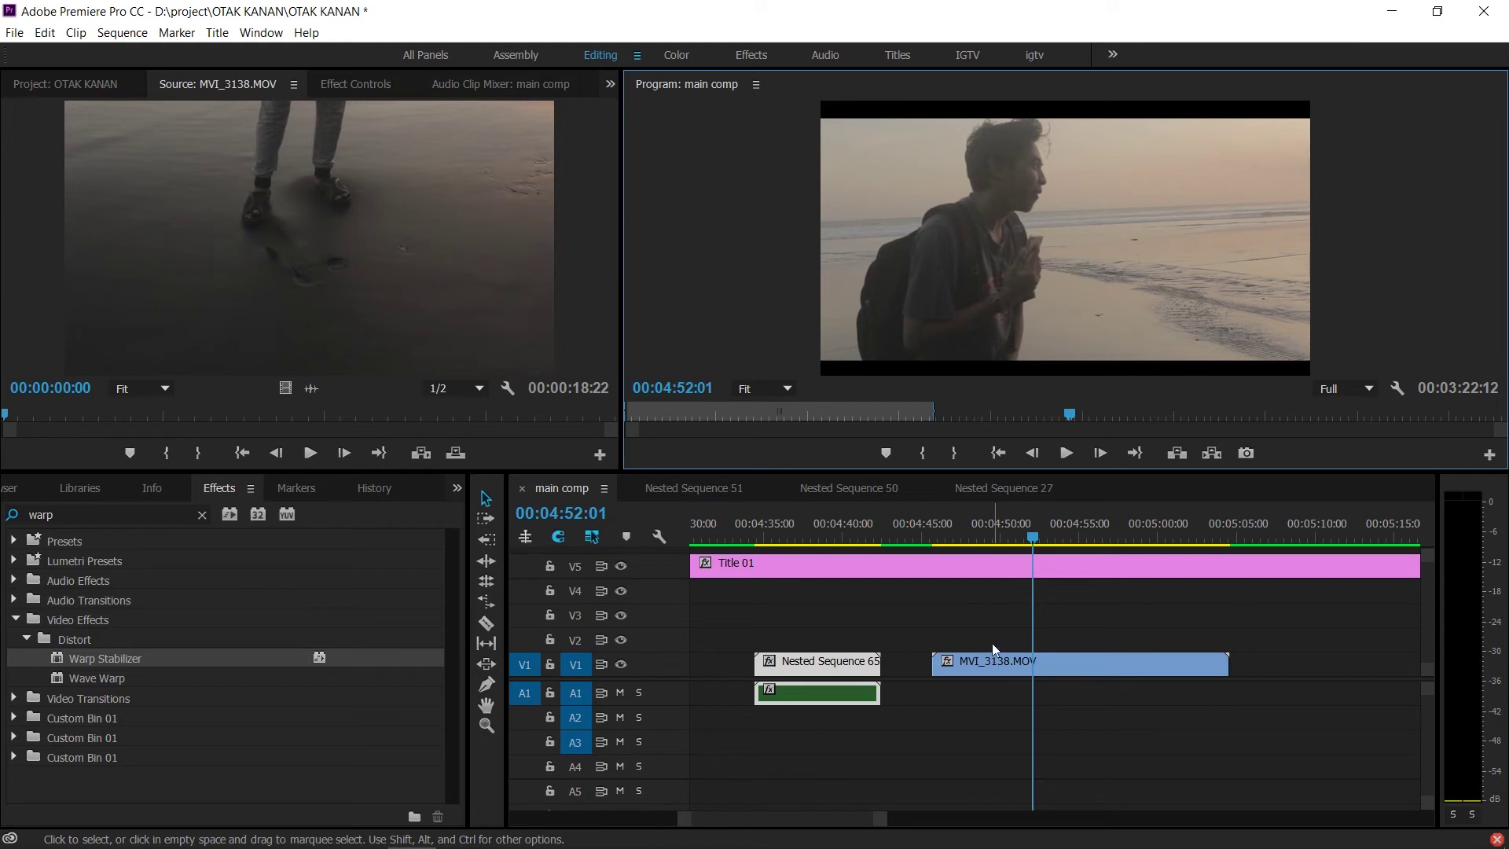
# Step: Turn off Uniform Scale in the Motion settings of MVI_3138.MOV and try adjusting its Scale Width
pyautogui.click(1033, 659)
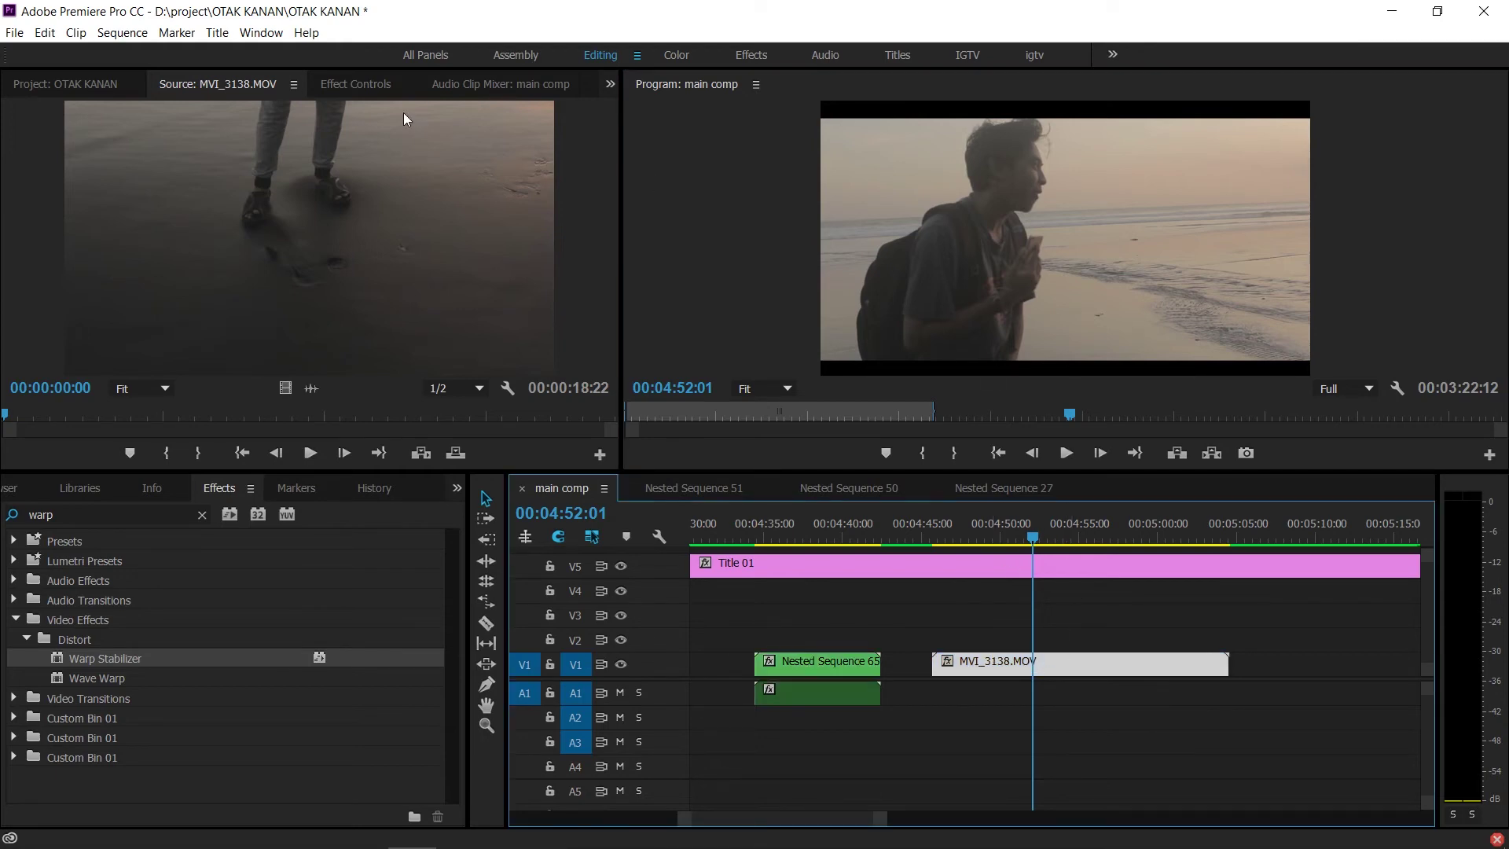
pyautogui.click(355, 84)
pyautogui.click(13, 164)
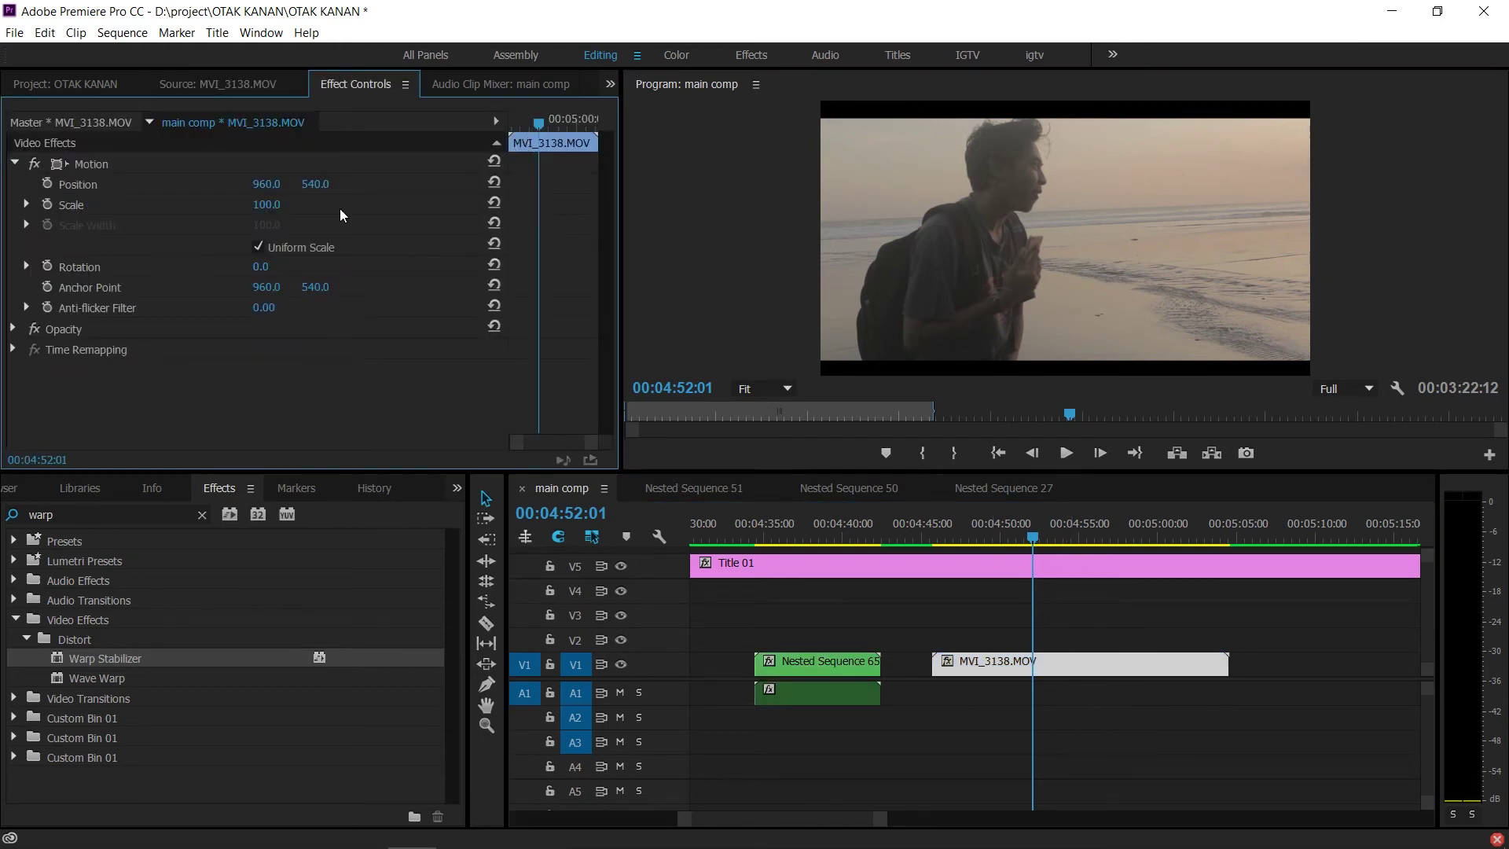
pyautogui.click(257, 248)
pyautogui.moveTo(266, 224)
pyautogui.mouseDown()
pyautogui.moveTo(472, 225)
pyautogui.moveTo(268, 225)
pyautogui.mouseUp()
pyautogui.hotkey('ctrl', 'z')
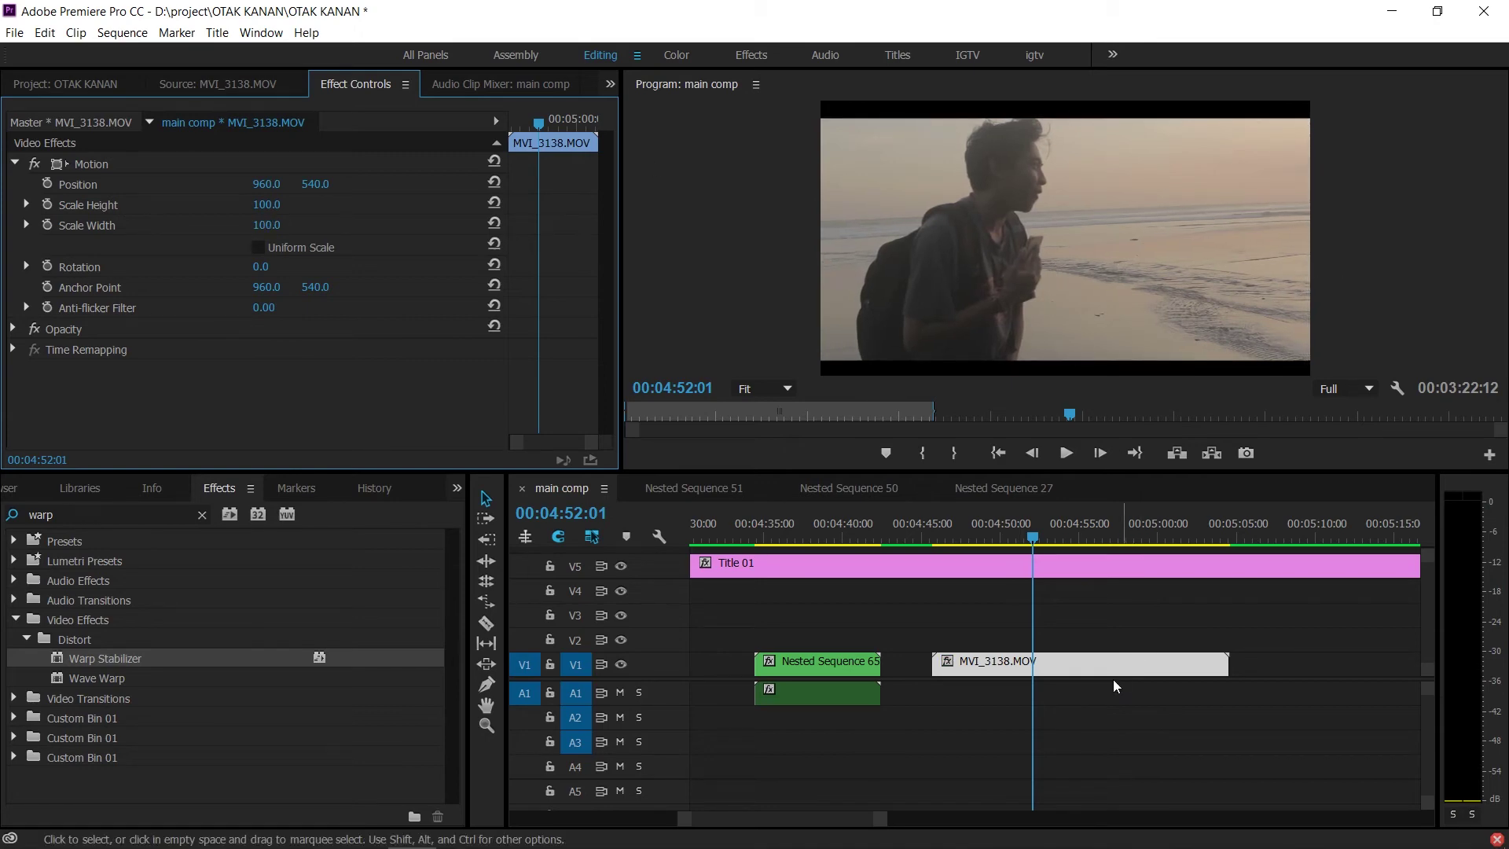
# Step: Search the effects for "tran" and apply the Distort group's Transform effect to the MVI_3138.MOV clip
pyautogui.click(129, 515)
pyautogui.click(202, 516)
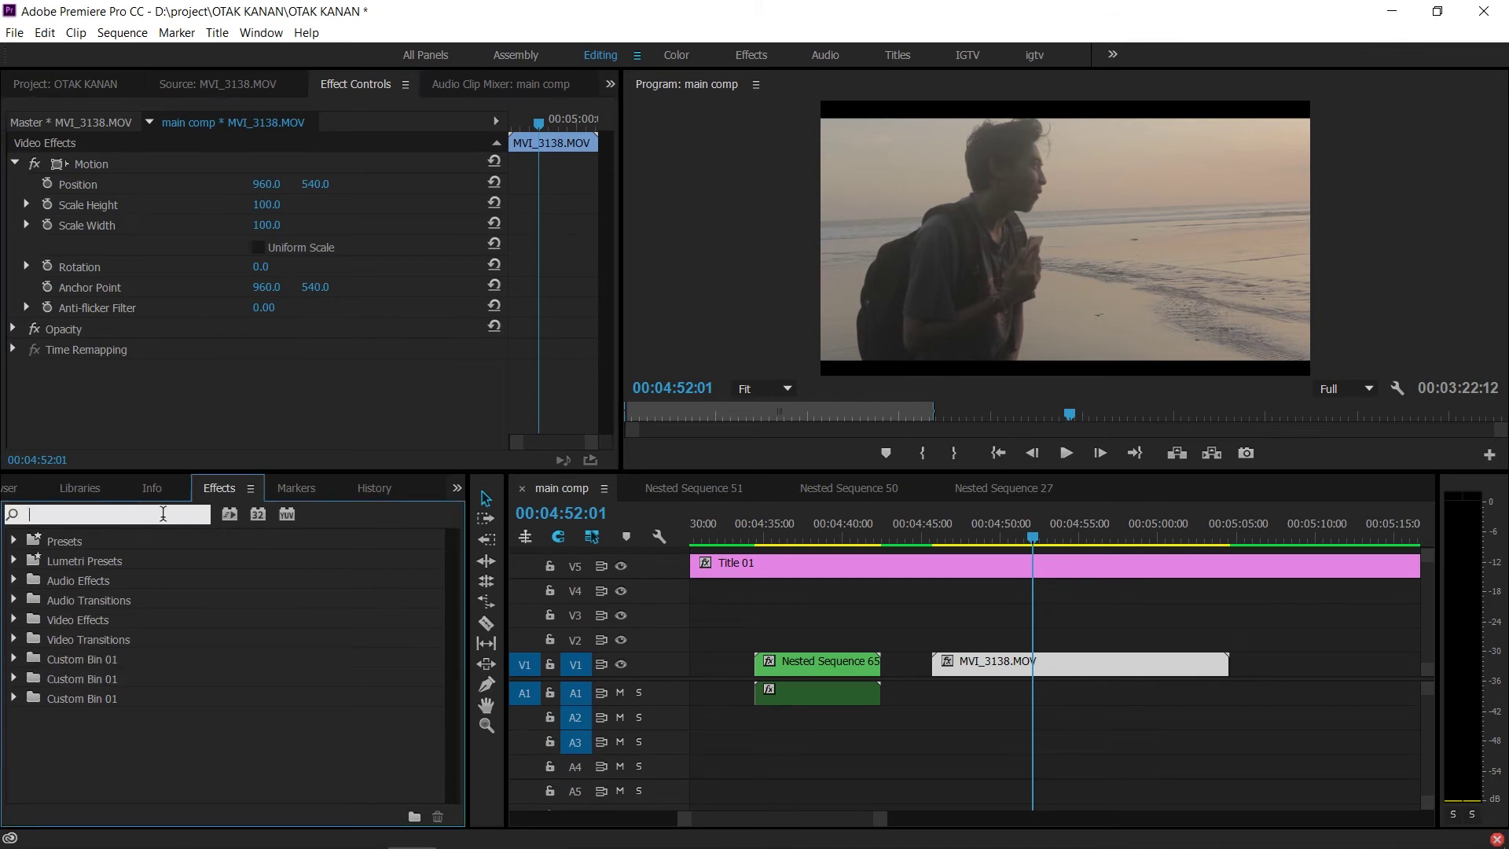
pyautogui.write('tran')
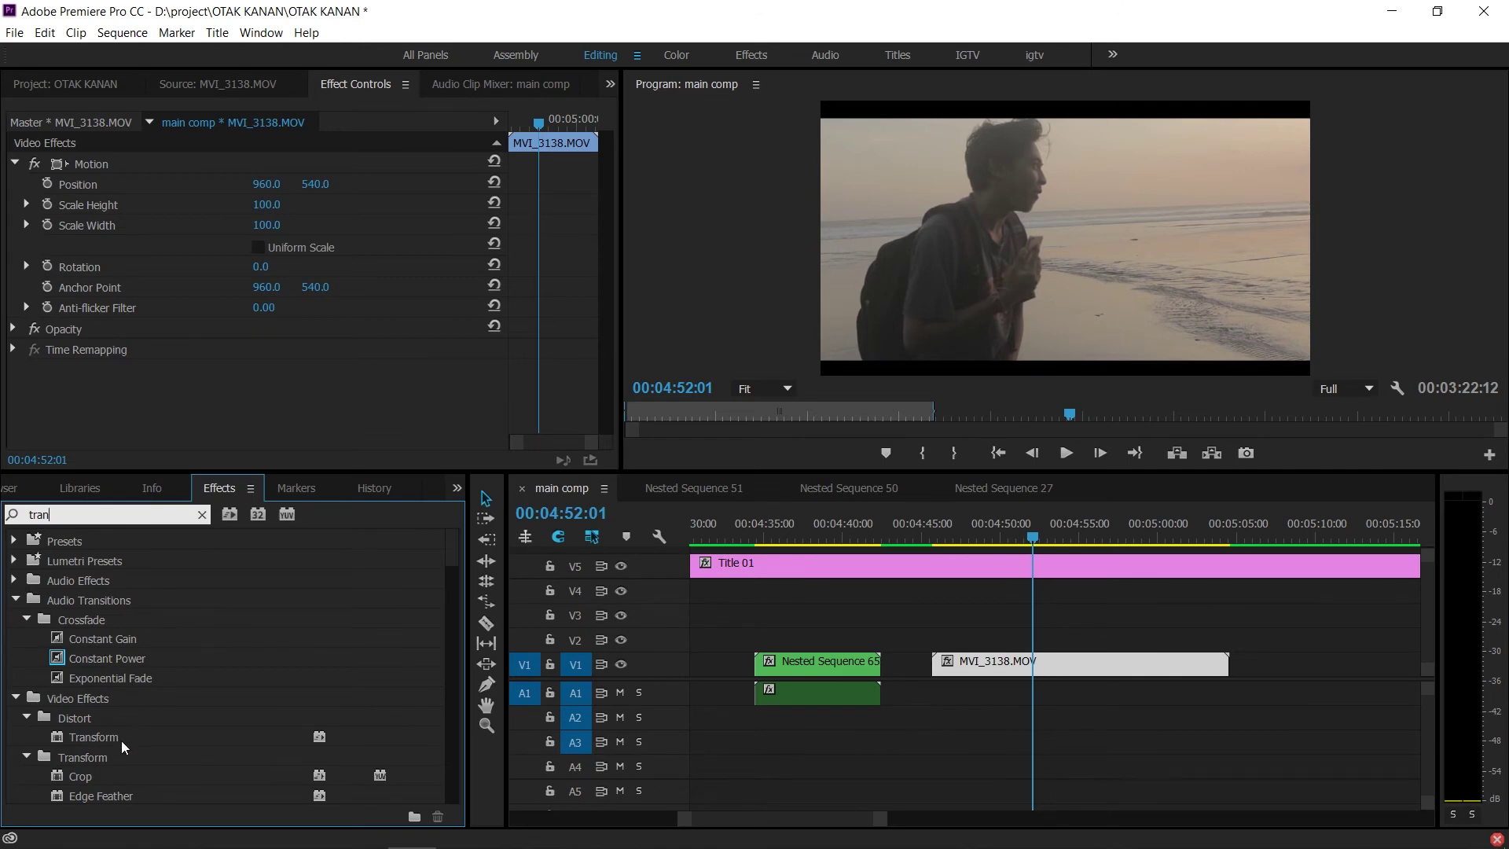
pyautogui.click(121, 738)
pyautogui.moveTo(88, 738); pyautogui.dragTo(1064, 662)
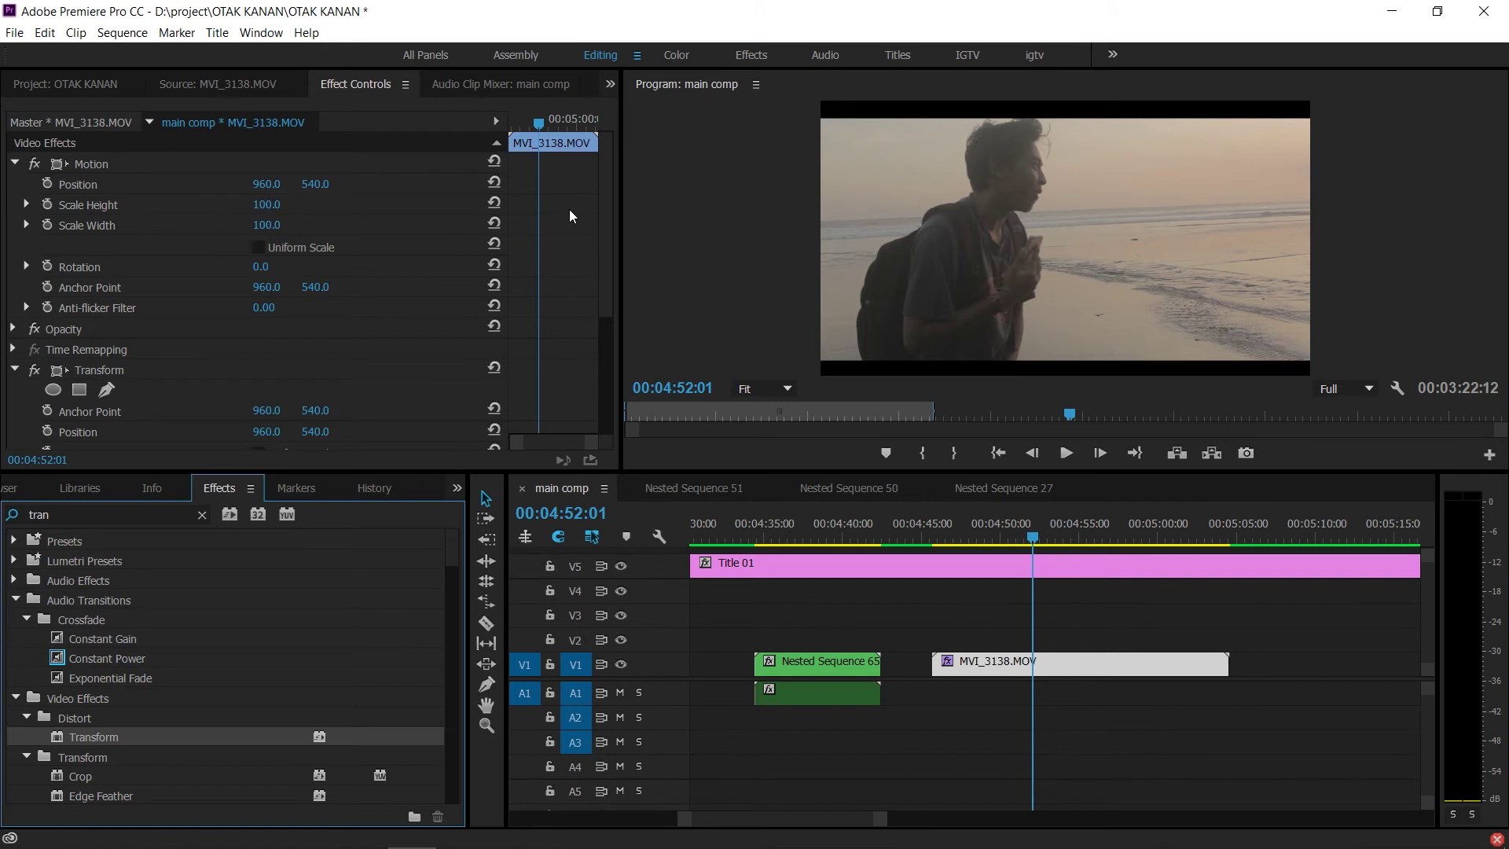
# Step: Flip the clip horizontally with Transform's Scale Width at -106 and Scale Height at 105, checking the frame at 00:04:55:18
pyautogui.scroll(-4, 605, 235)
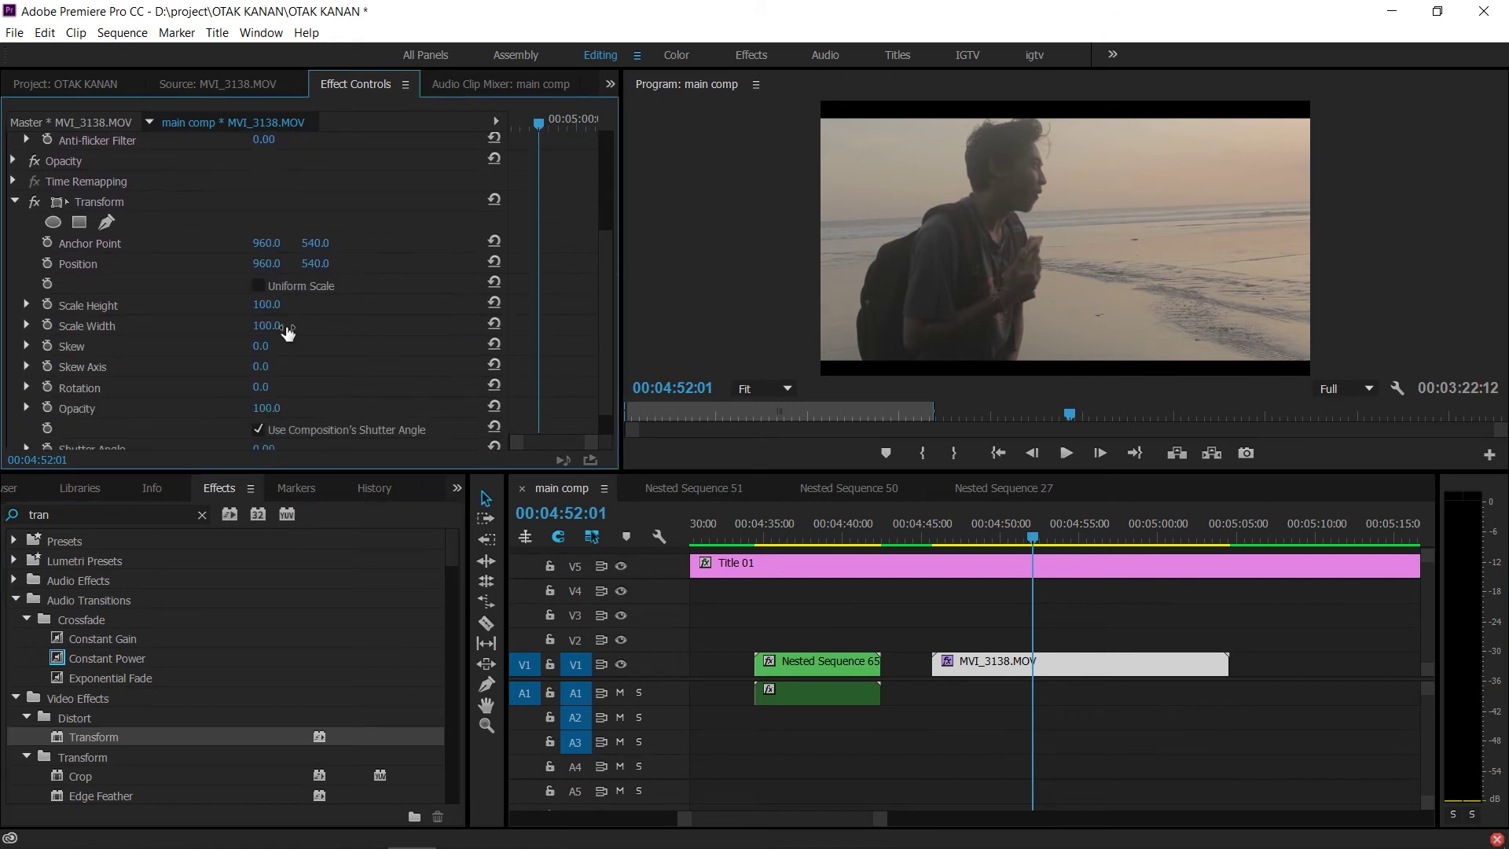
pyautogui.moveTo(267, 328); pyautogui.dragTo(106, 329)
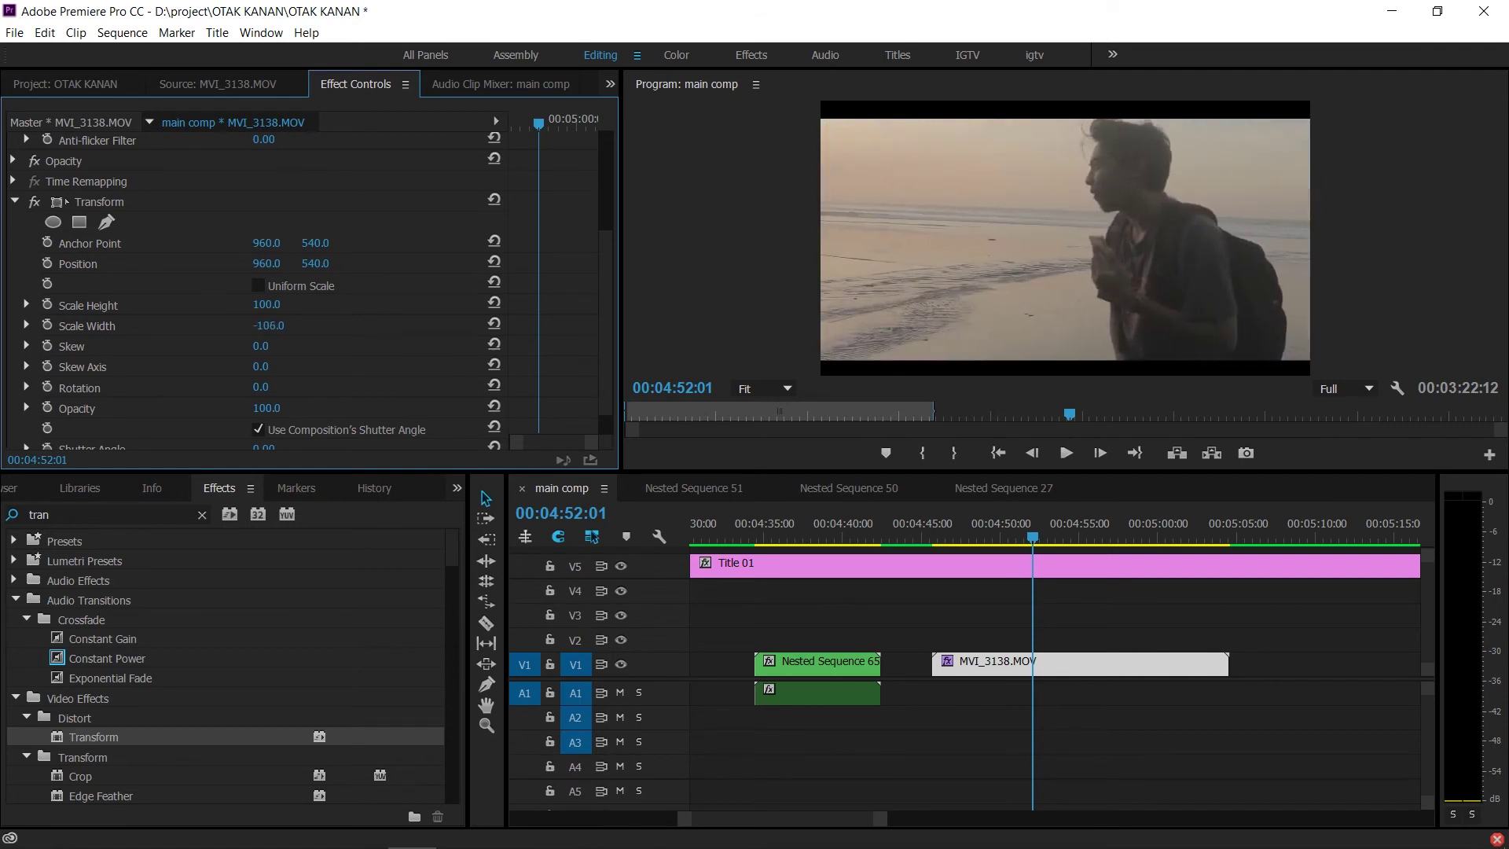
pyautogui.moveTo(1034, 536); pyautogui.dragTo(1092, 540)
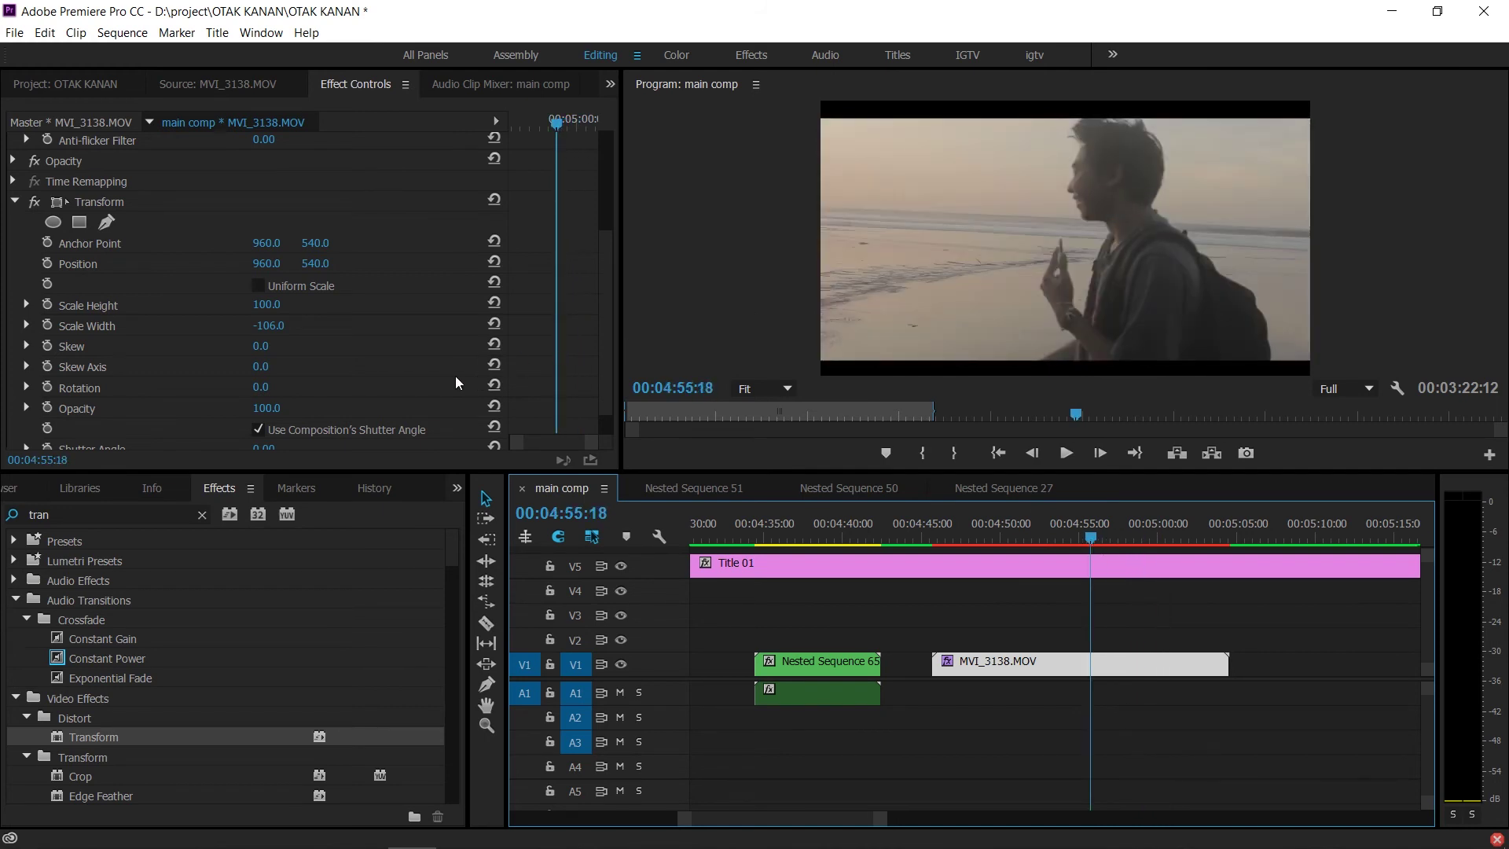
pyautogui.moveTo(277, 312); pyautogui.dragTo(274, 312)
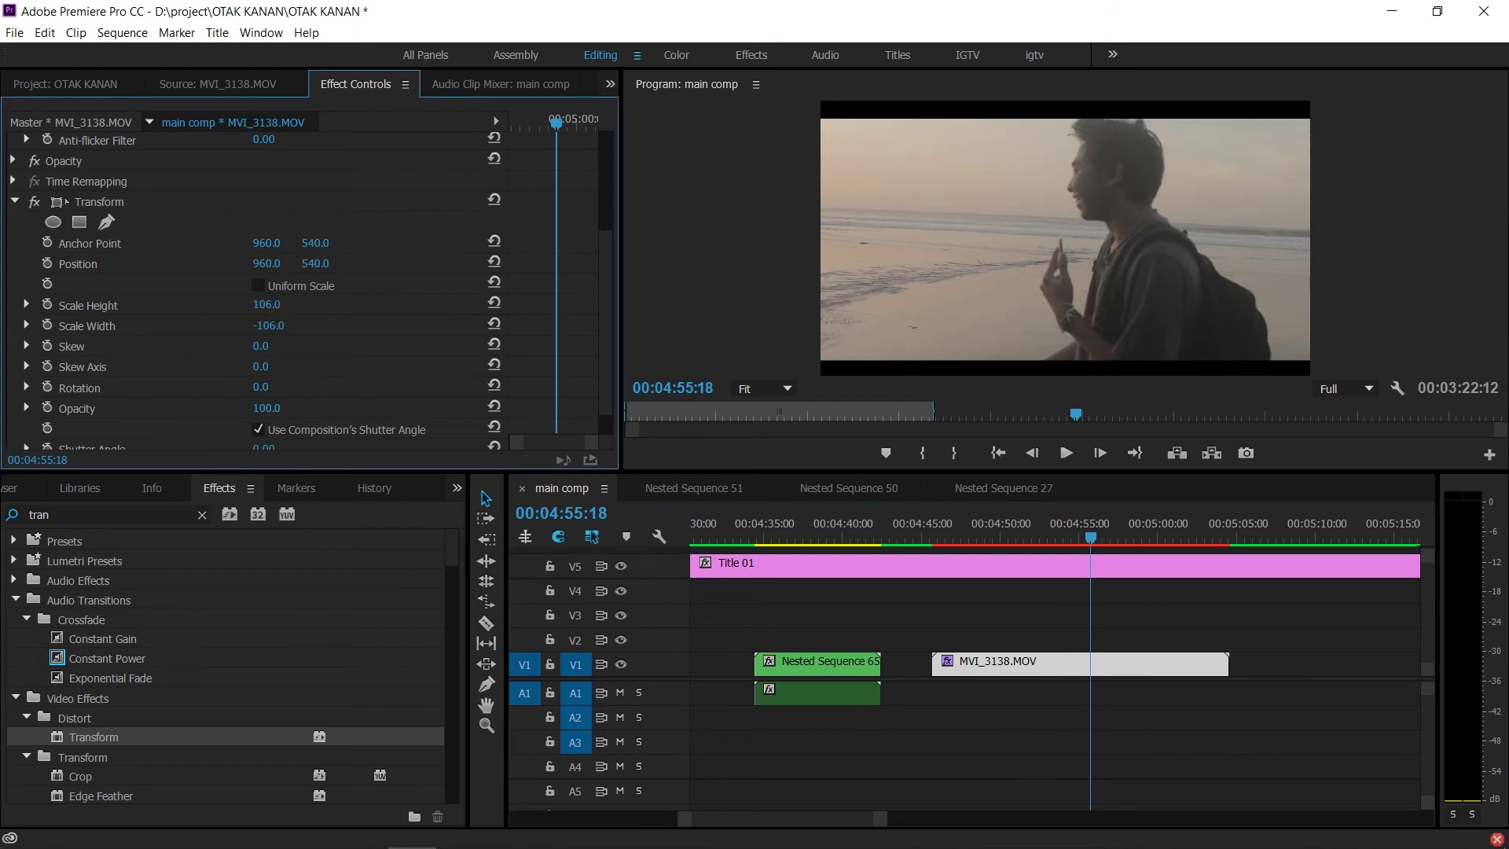
pyautogui.moveTo(264, 305); pyautogui.dragTo(267, 305)
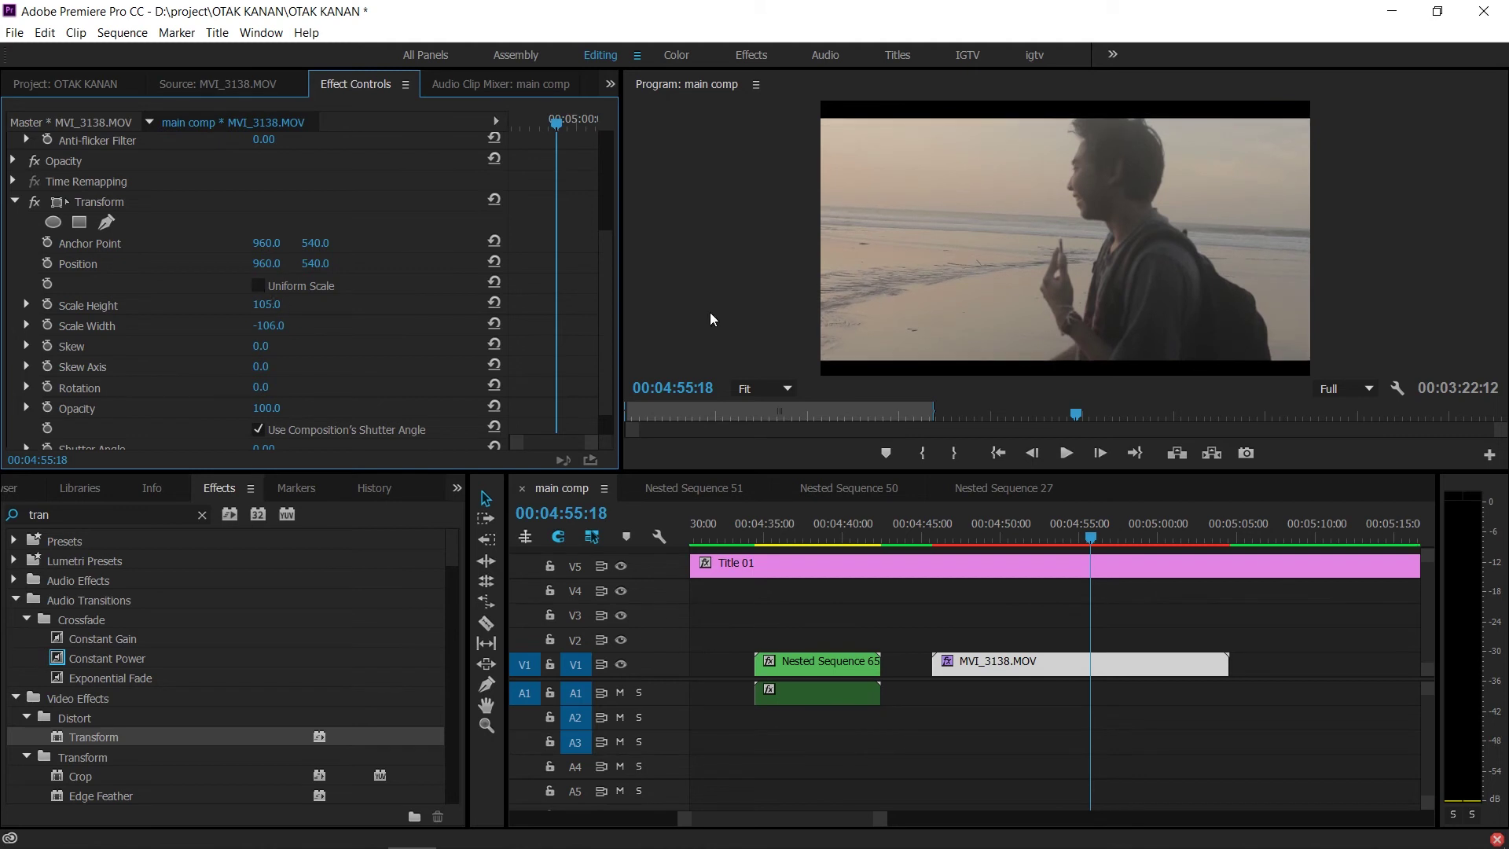
# Step: Set the clip's Motion Scale Width to 116 with the Transform effect temporarily switched off, re-enabling Transform at the end
pyautogui.scroll(3, 605, 259)
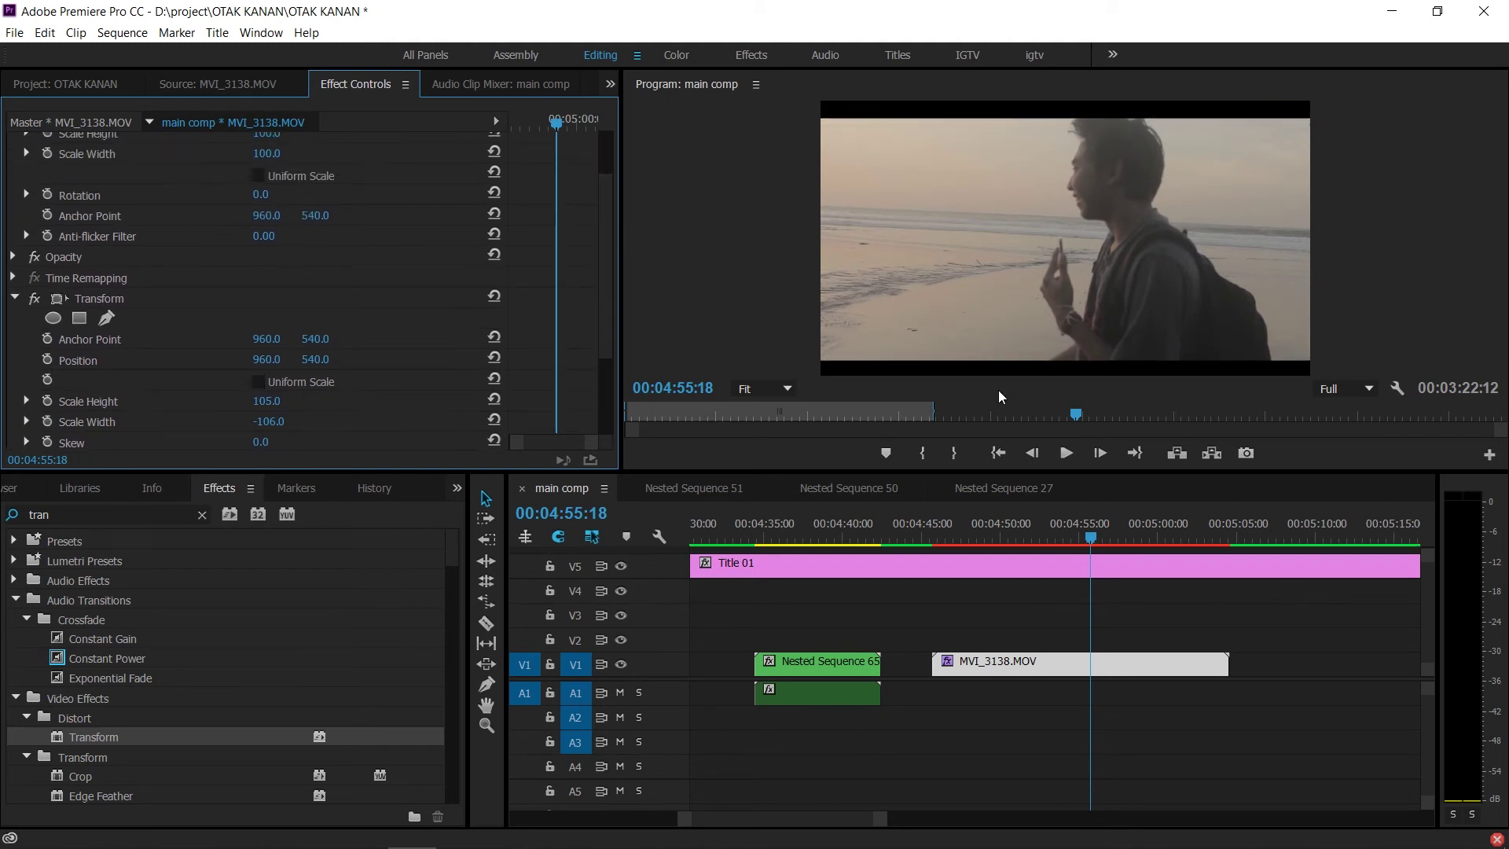
pyautogui.click(35, 300)
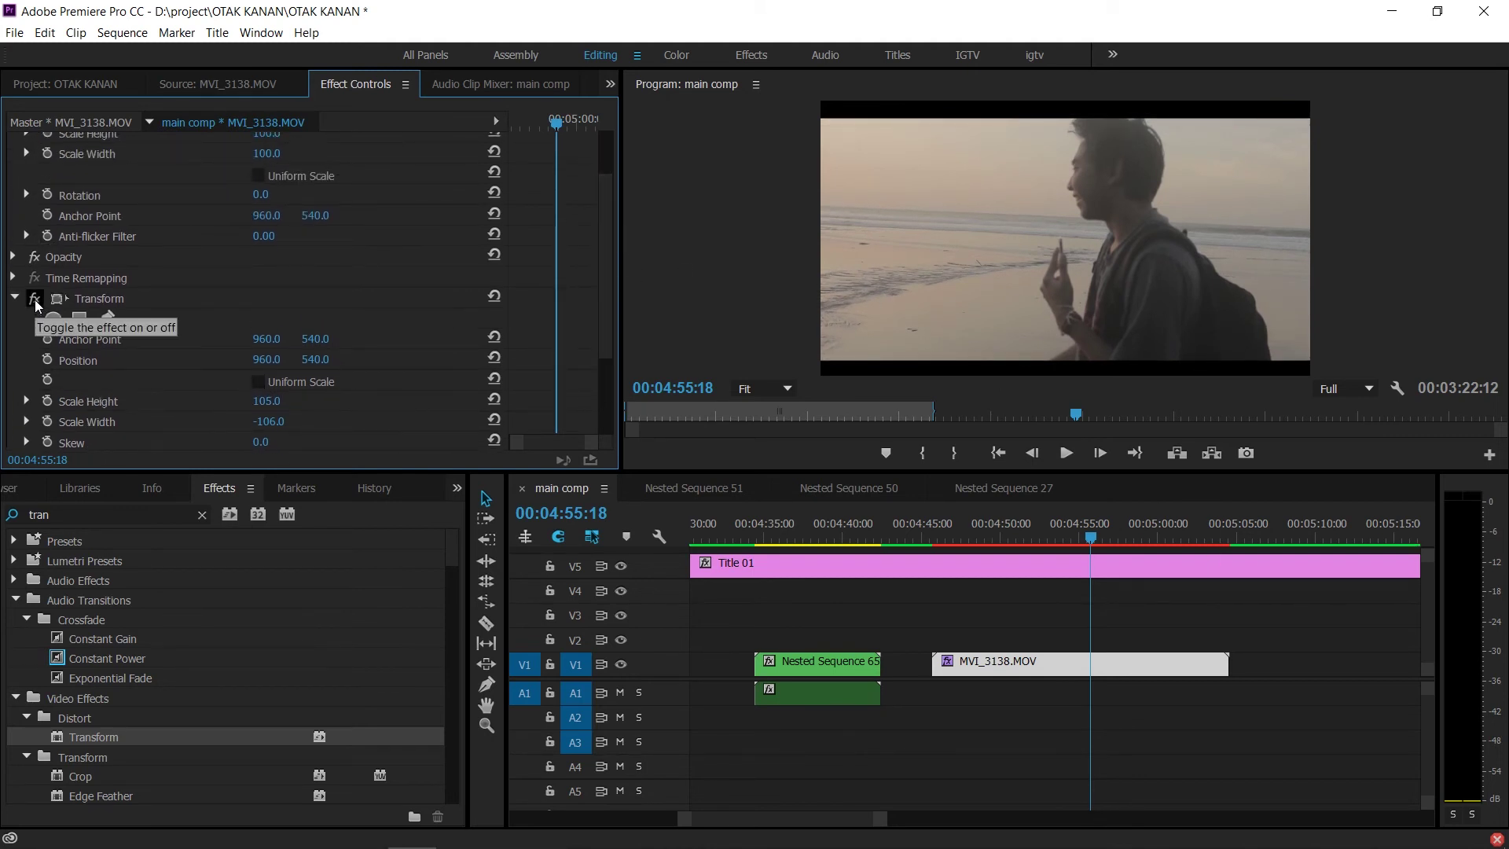
pyautogui.scroll(2, 611, 236)
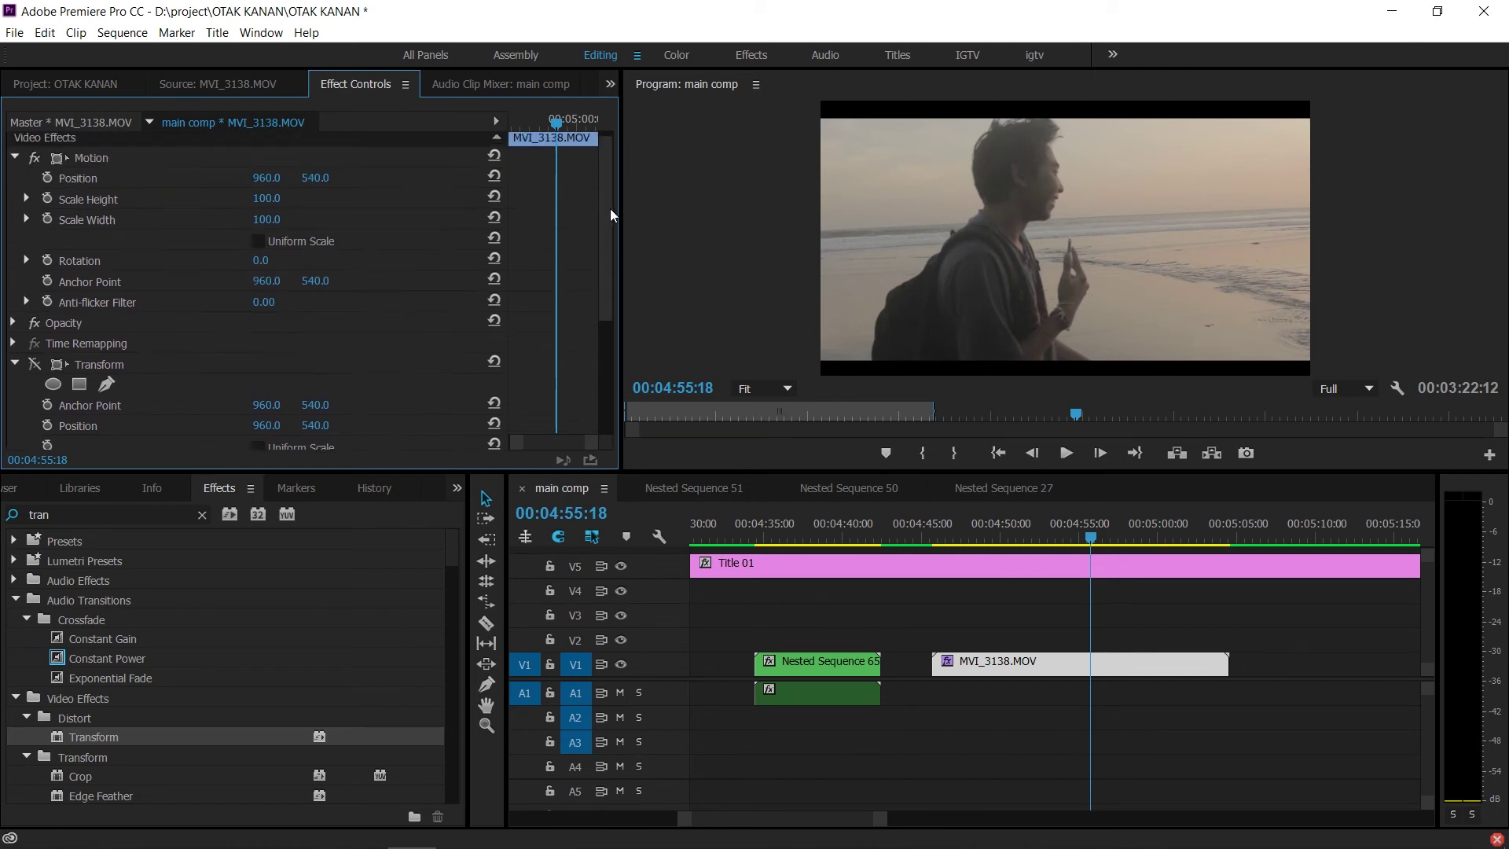
pyautogui.click(88, 162)
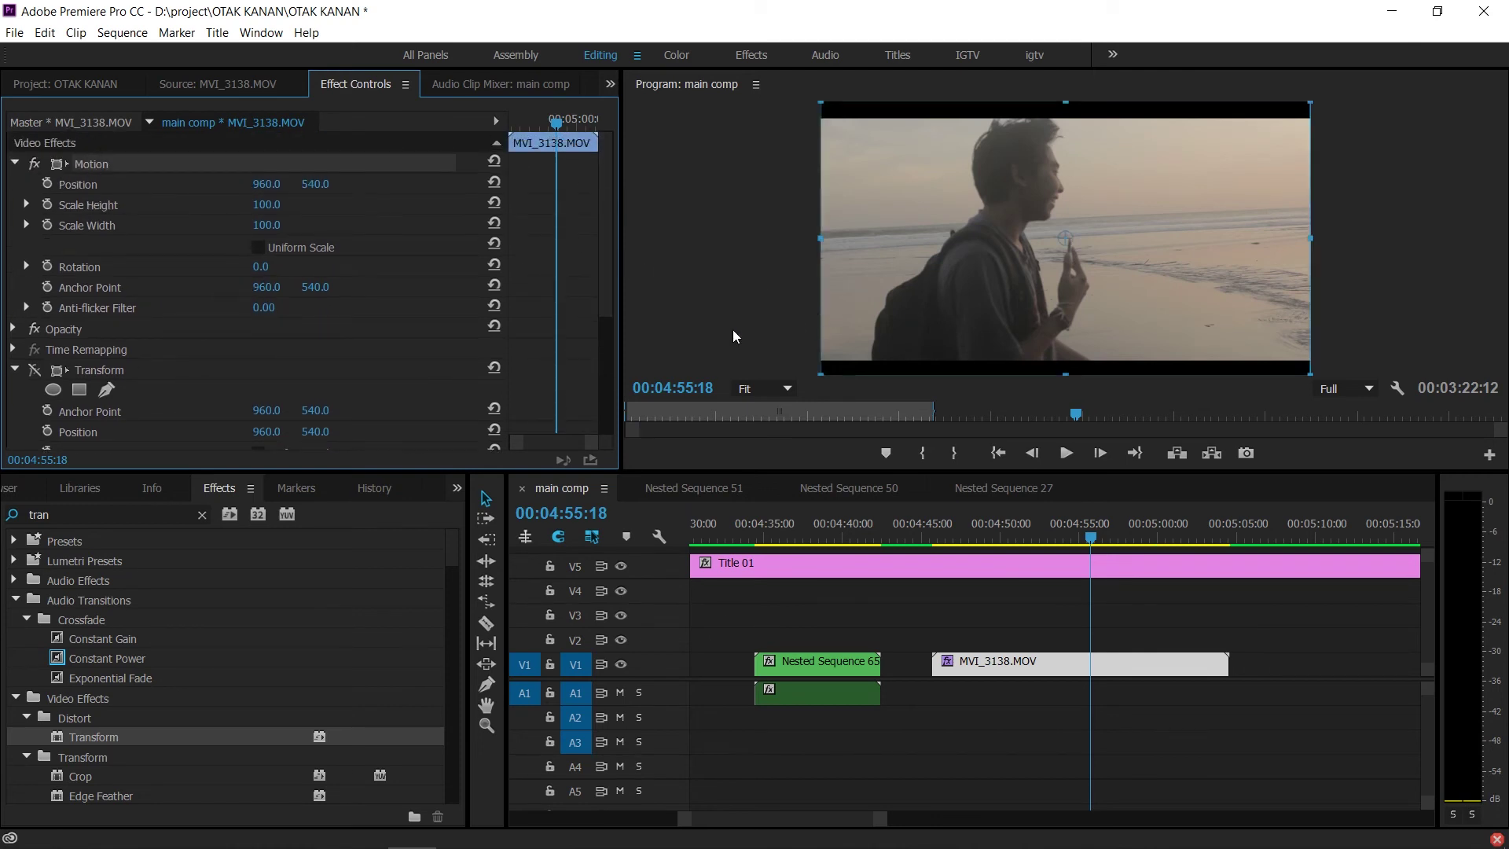
pyautogui.moveTo(270, 226)
pyautogui.mouseDown()
pyautogui.moveTo(308, 226)
pyautogui.moveTo(189, 226)
pyautogui.moveTo(328, 226)
pyautogui.moveTo(188, 227)
pyautogui.moveTo(317, 226)
pyautogui.moveTo(279, 226)
pyautogui.mouseUp()
pyautogui.scroll(-1, 86, 355)
pyautogui.click(36, 327)
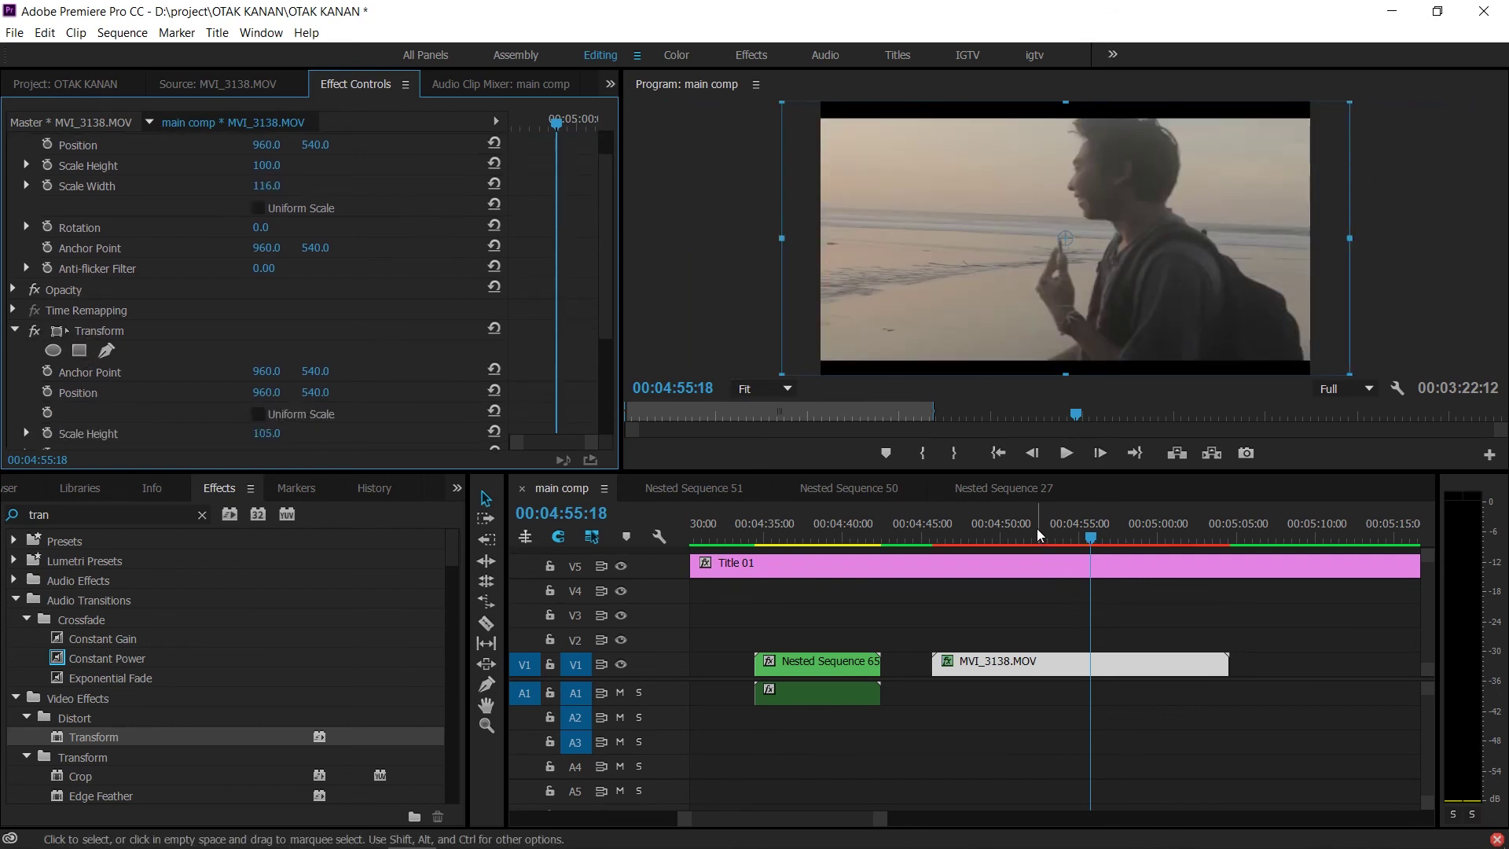